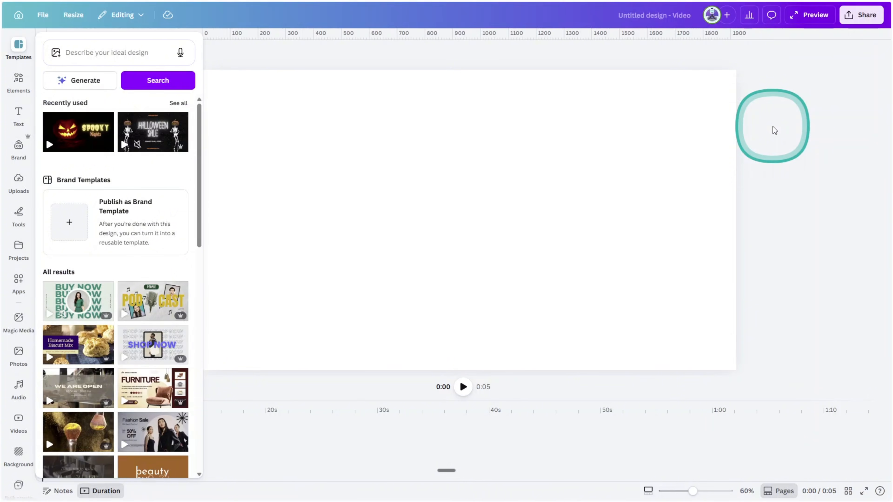
Fill the blank page background with a solid dark grey
{"action": "left_click", "coordinate": [773, 127]}
{"action": "left_click", "coordinate": [661, 140]}
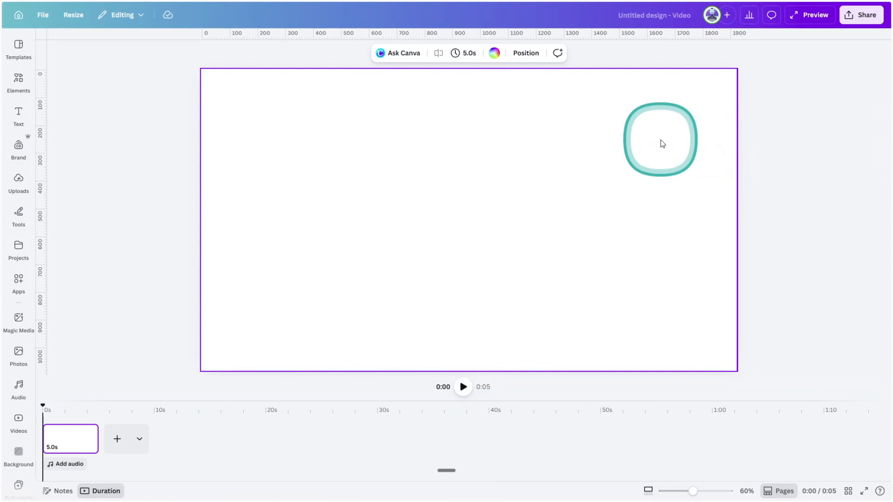
{"action": "left_click", "coordinate": [494, 53]}
{"action": "left_click", "coordinate": [52, 114]}
{"action": "left_click_drag", "start_coordinate": [51, 159], "coordinate": [51, 196]}
{"action": "left_click", "coordinate": [511, 249]}
Add a straight line to the page and change its line type to Elbowed
{"action": "key", "text": "l"}
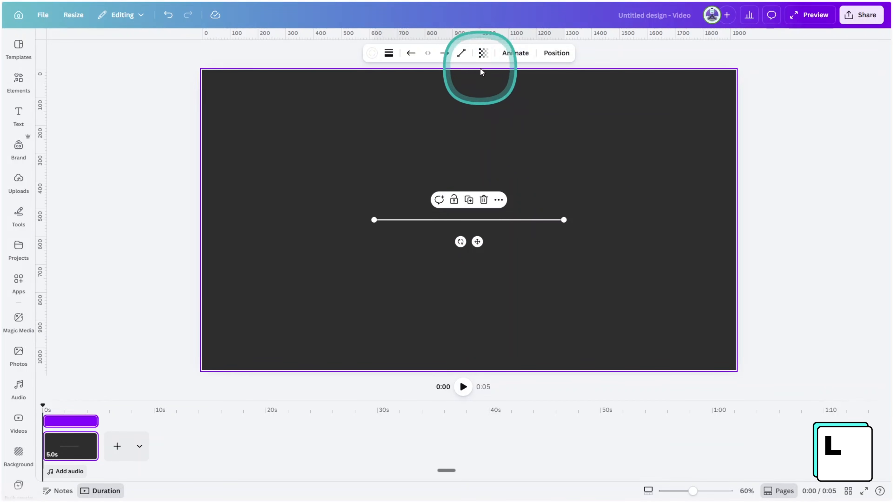
{"action": "left_click", "coordinate": [461, 53]}
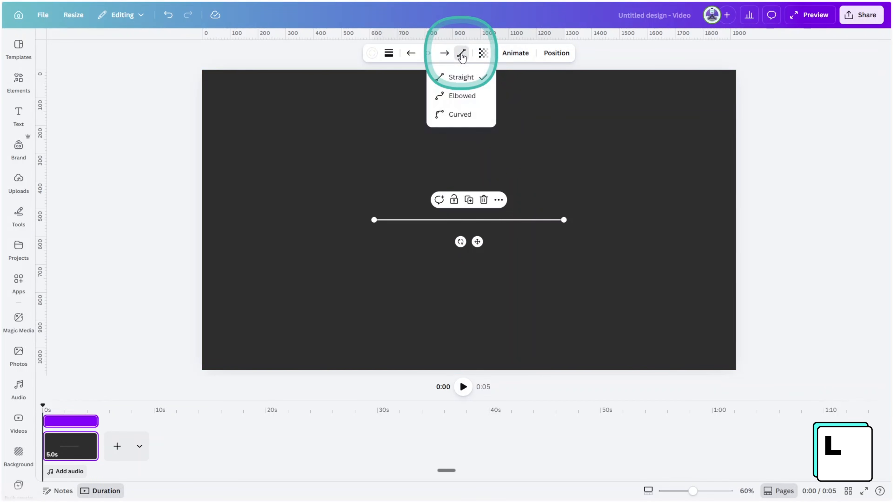
{"action": "left_click", "coordinate": [462, 96]}
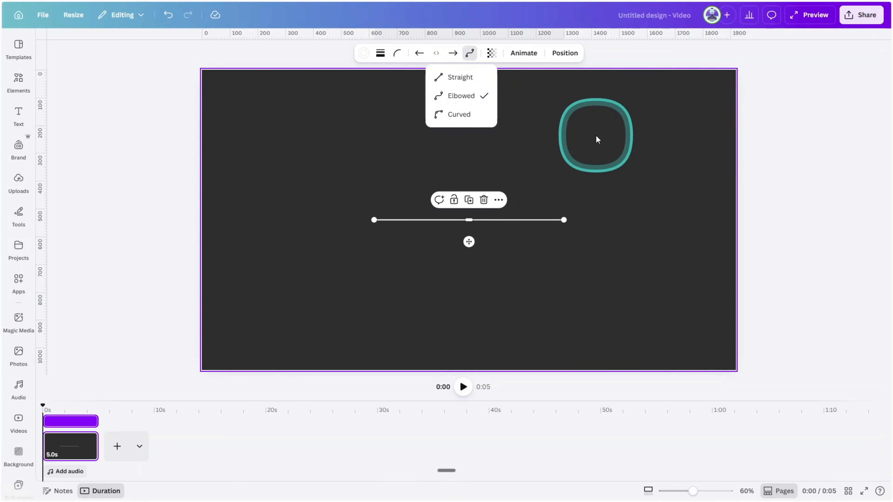
{"action": "left_click", "coordinate": [596, 136]}
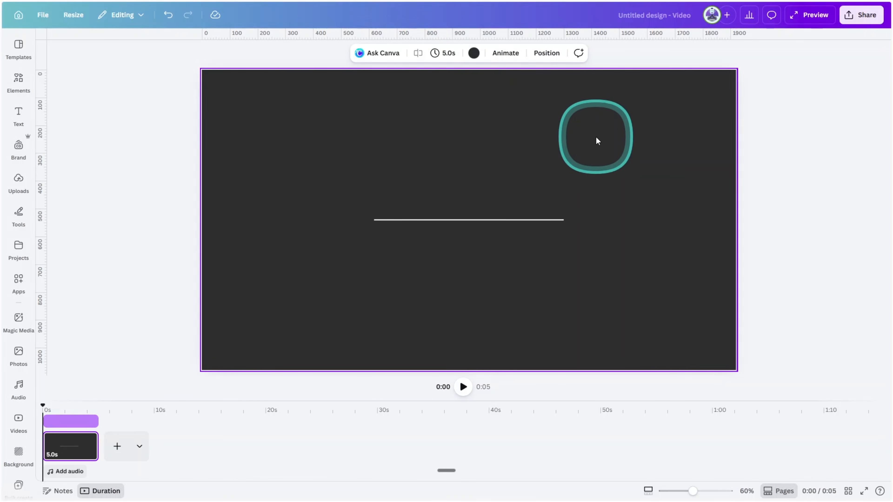
Try bending the elbowed line into a U shape by lowering its middle segment
{"action": "left_click", "coordinate": [477, 220]}
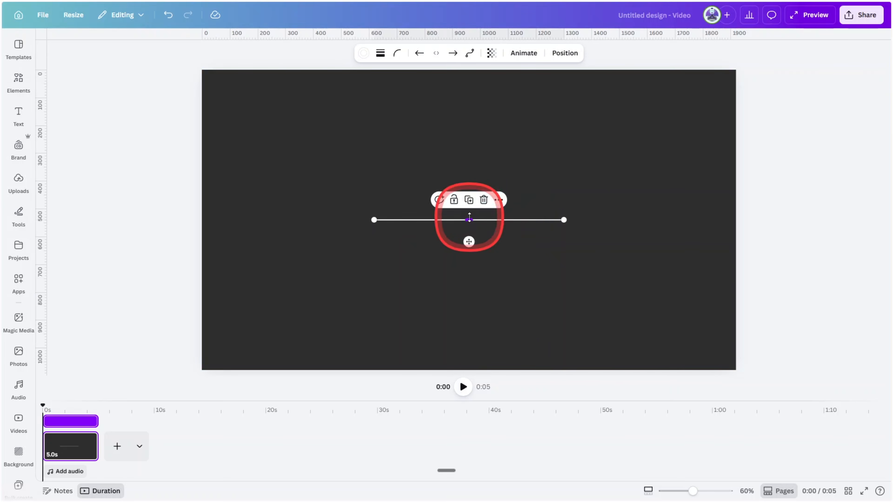
{"action": "left_click_drag", "start_coordinate": [470, 218], "coordinate": [472, 248]}
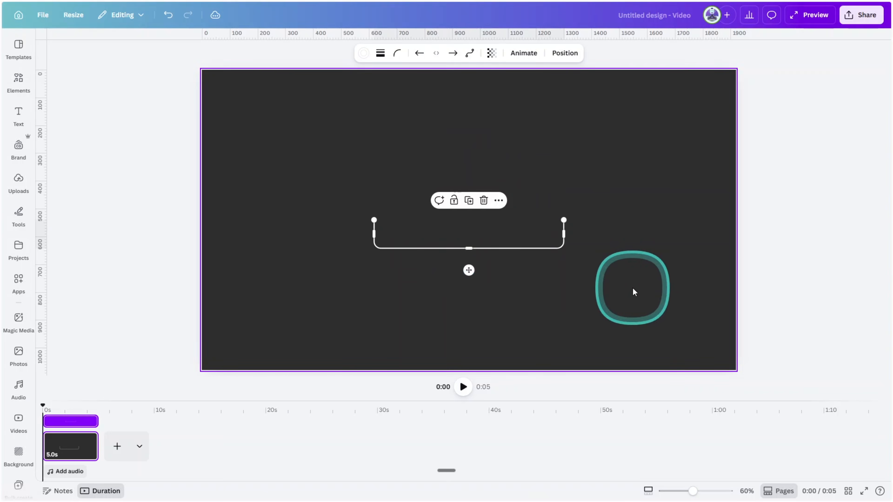
{"action": "key", "text": "ctrl+z"}
Route the elbowed line from the page's upper left down, across to about 1500 px, and back toward the page centre
{"action": "left_click_drag", "start_coordinate": [374, 220], "coordinate": [263, 100]}
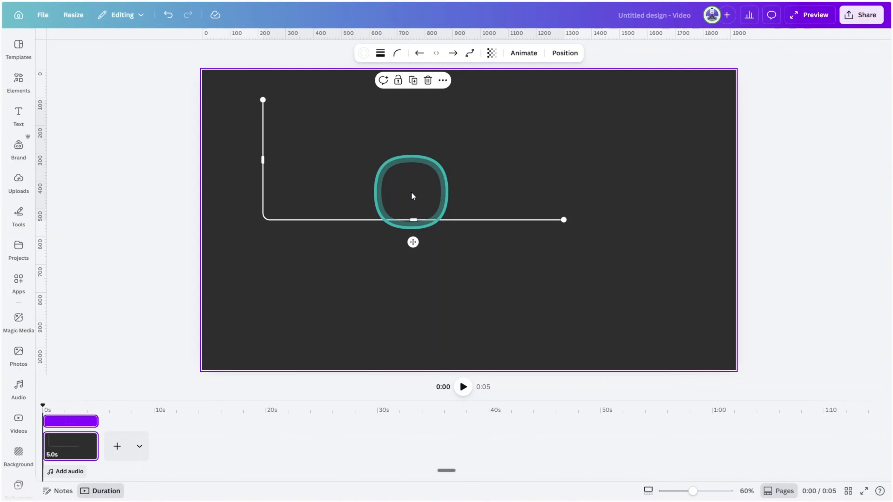
{"action": "left_click_drag", "start_coordinate": [564, 220], "coordinate": [444, 231]}
{"action": "left_click_drag", "start_coordinate": [354, 219], "coordinate": [351, 188]}
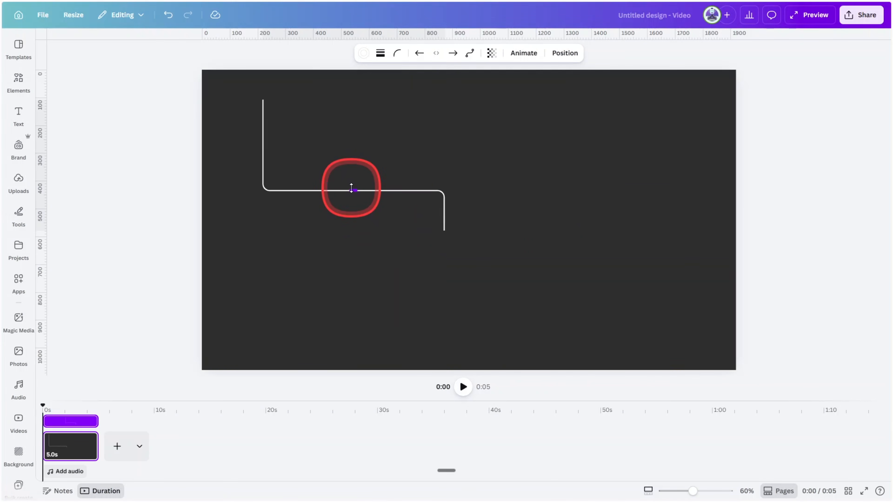
{"action": "left_click_drag", "start_coordinate": [444, 225], "coordinate": [556, 228]}
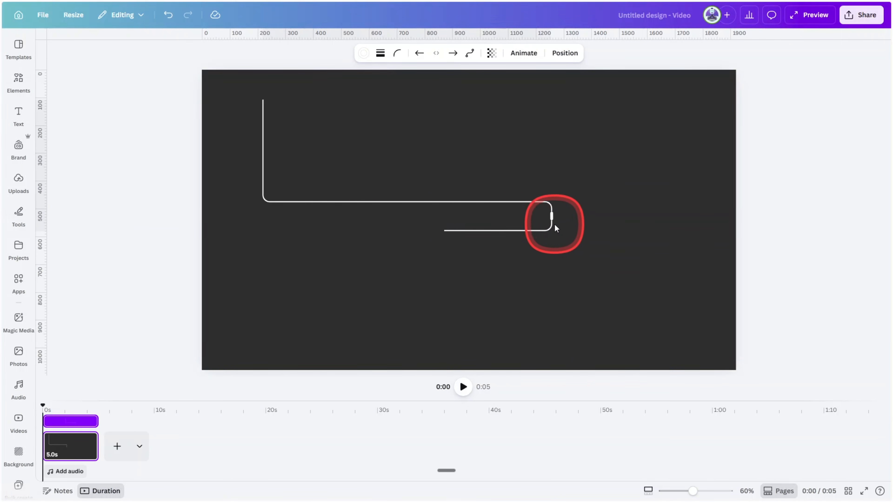
{"action": "left_click_drag", "start_coordinate": [621, 234], "coordinate": [623, 235]}
{"action": "left_click_drag", "start_coordinate": [532, 231], "coordinate": [532, 241]}
{"action": "left_click_drag", "start_coordinate": [444, 231], "coordinate": [444, 241]}
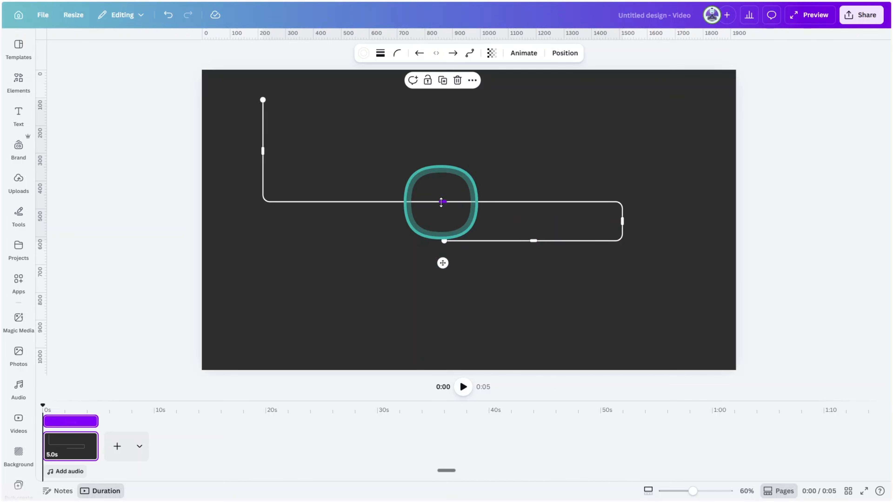
Extend the elbowed line into a serpentine path with two more rows, ending near the page's lower-right corner
{"action": "left_click_drag", "start_coordinate": [442, 202], "coordinate": [443, 178]}
{"action": "left_click_drag", "start_coordinate": [444, 241], "coordinate": [301, 230]}
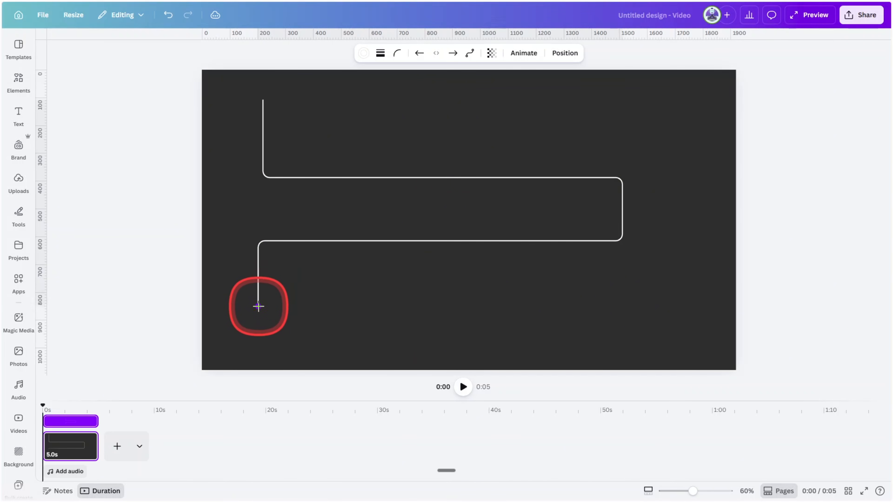
{"action": "left_click_drag", "start_coordinate": [259, 306], "coordinate": [315, 305]}
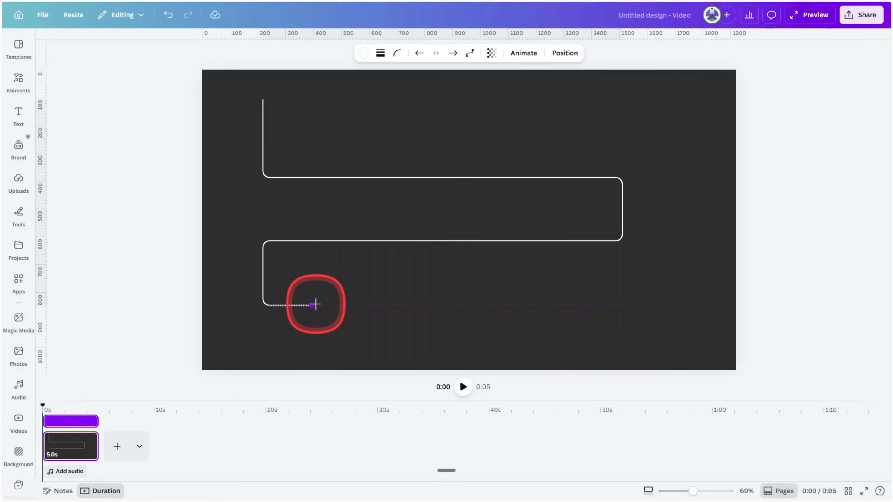
{"action": "left_click_drag", "start_coordinate": [684, 306], "coordinate": [666, 336]}
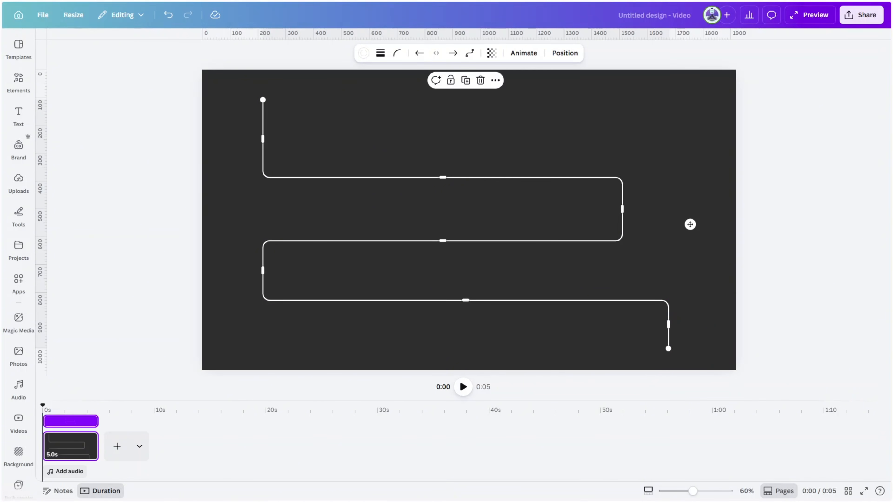
Even out the spacing of the path's middle row and change the line style to short dashes
{"action": "left_click_drag", "start_coordinate": [443, 241], "coordinate": [442, 237]}
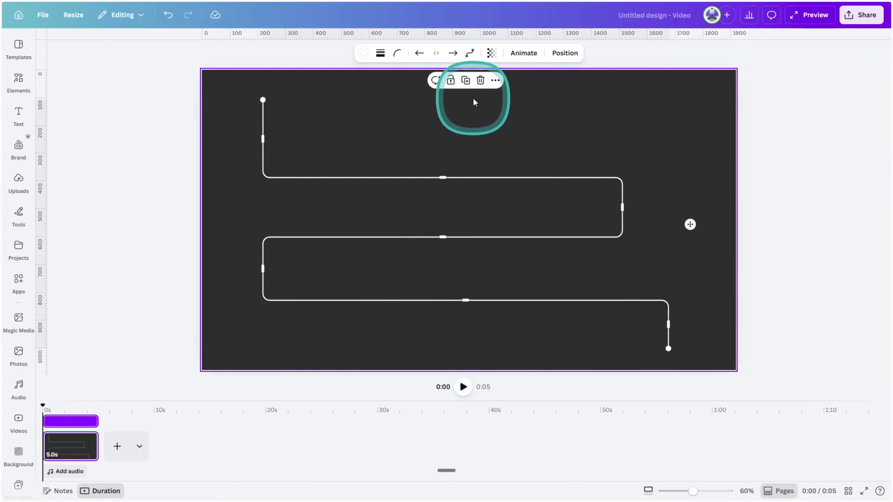
{"action": "left_click", "coordinate": [380, 57]}
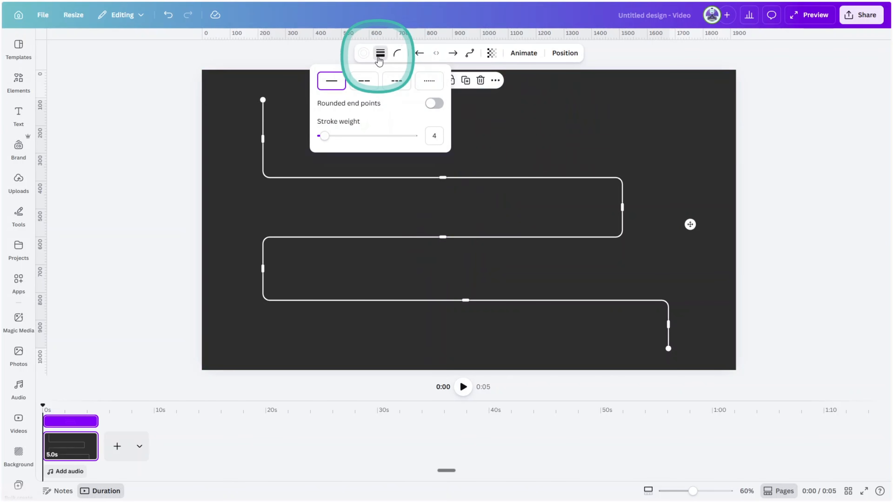
{"action": "left_click", "coordinate": [397, 84]}
Add a circle and fill it with a custom gradient running from red to burnt orange
{"action": "key", "text": "c"}
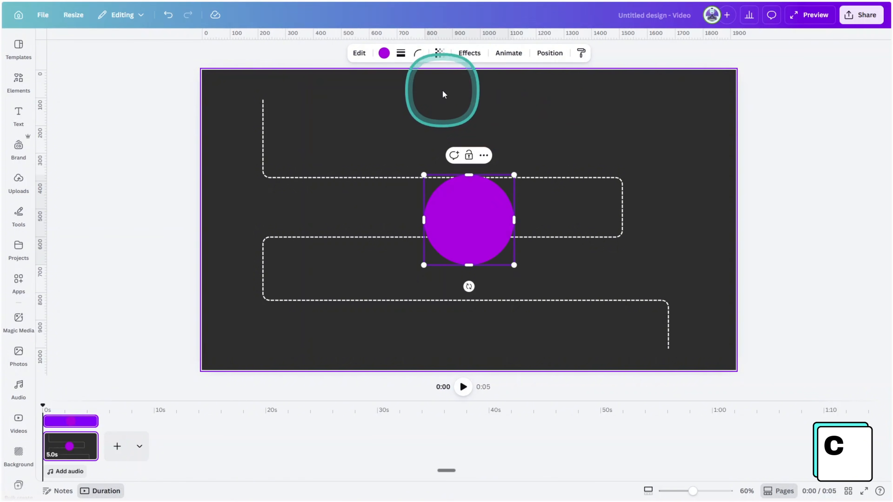
{"action": "left_click", "coordinate": [384, 53]}
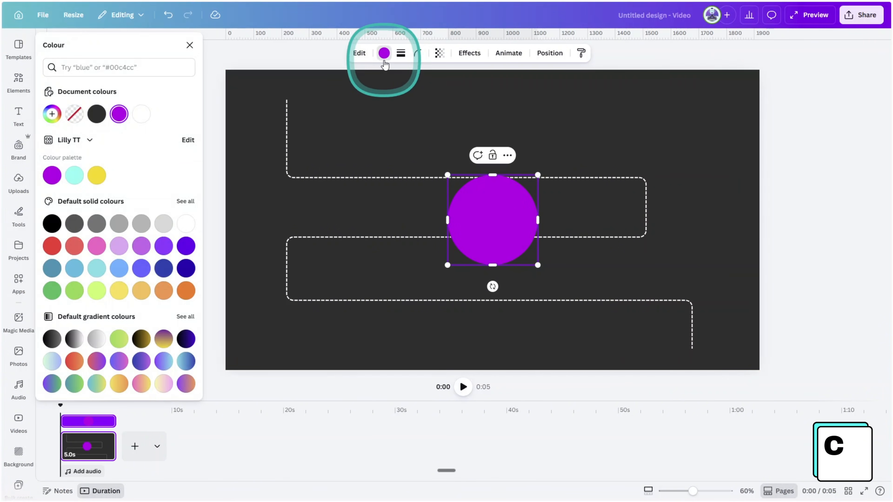
{"action": "left_click", "coordinate": [73, 362]}
{"action": "left_click", "coordinate": [53, 114]}
{"action": "left_click", "coordinate": [82, 182]}
{"action": "left_click_drag", "start_coordinate": [162, 210], "coordinate": [202, 215]}
{"action": "left_click", "coordinate": [418, 202]}
{"action": "left_click", "coordinate": [475, 215]}
Shrink the circle to about 66.5 px and centre it on the upper starting point of the dashed path
{"action": "left_click_drag", "start_coordinate": [537, 266], "coordinate": [298, 118]}
{"action": "scroll", "coordinate": [289, 104], "scroll_direction": "up", "scroll_amount": 5}
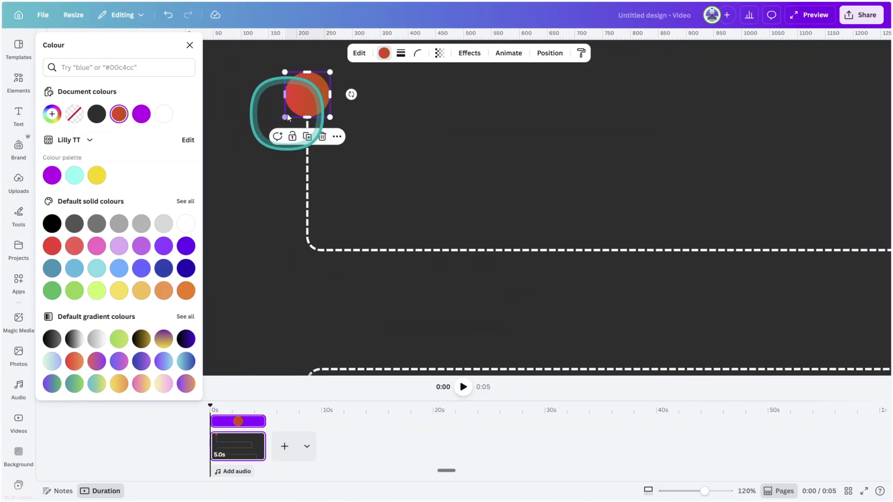
{"action": "left_click", "coordinate": [465, 182]}
Place a copy of the circle on the path's first corner, vertically aligned below the original
{"action": "left_click_drag", "start_coordinate": [303, 94], "coordinate": [301, 192]}
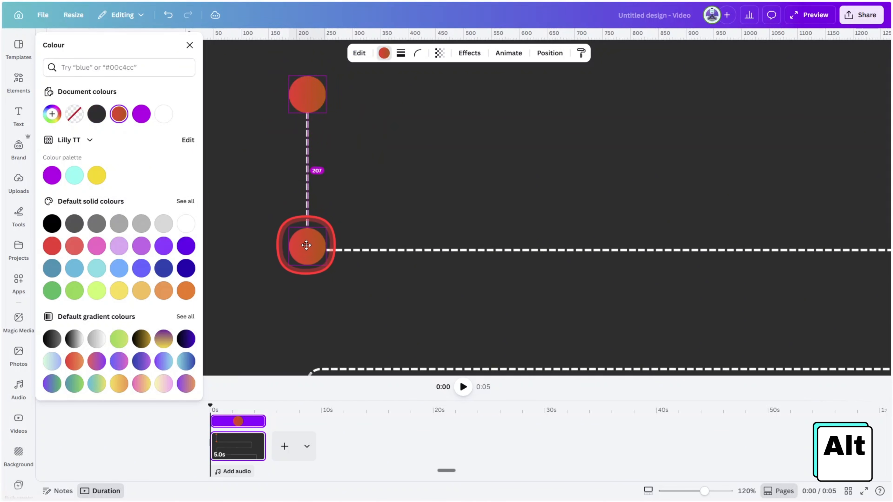
{"action": "left_click_drag", "start_coordinate": [306, 248], "coordinate": [308, 249]}
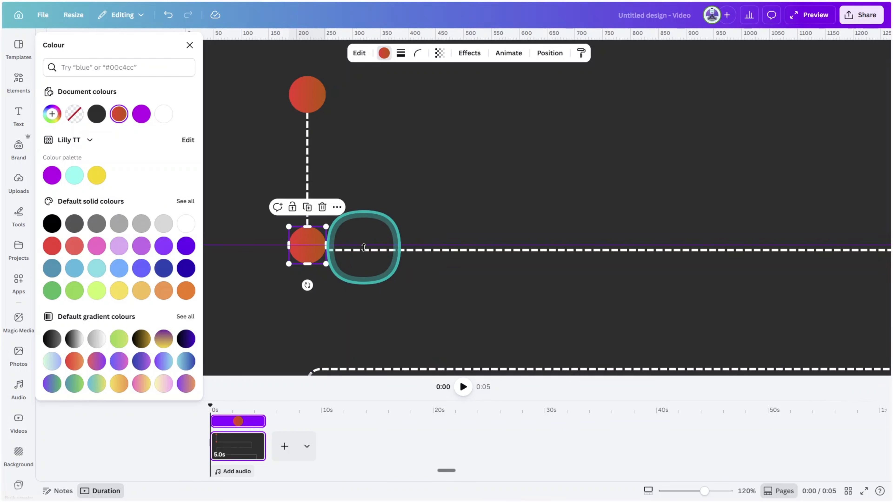
{"action": "left_click", "coordinate": [307, 94], "text": "shift"}
{"action": "left_click", "coordinate": [543, 54]}
{"action": "left_click", "coordinate": [399, 175]}
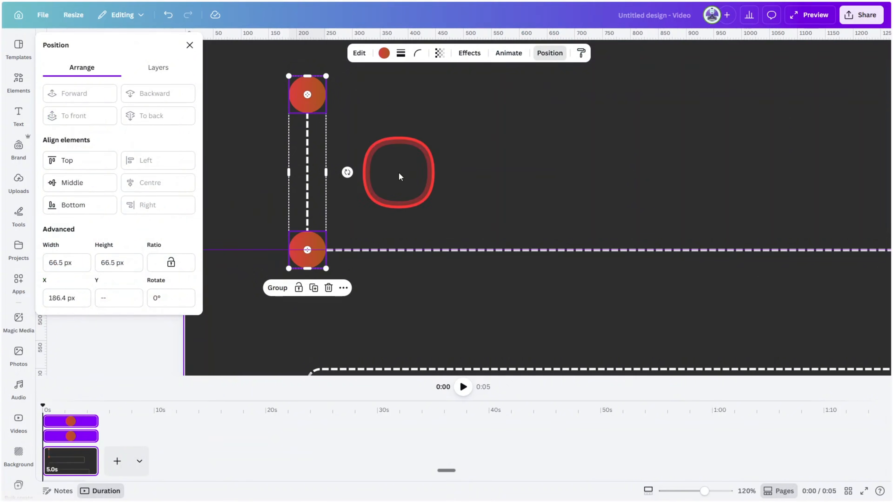
Place circle copies at the middle of the path's first row and on the two corners at its right side
{"action": "left_click_drag", "start_coordinate": [289, 179], "coordinate": [644, 195]}
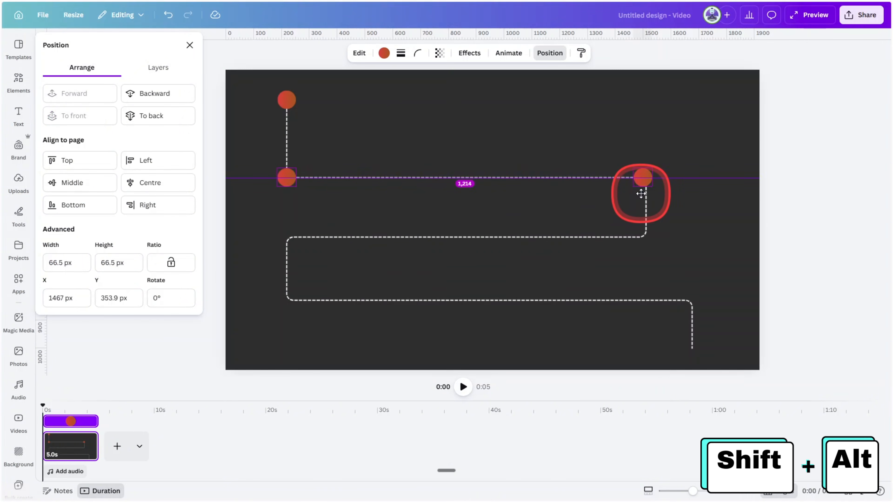
{"action": "scroll", "coordinate": [661, 208], "scroll_direction": "up", "scroll_amount": 5}
{"action": "scroll", "coordinate": [699, 207], "scroll_direction": "up", "scroll_amount": 3}
{"action": "left_click_drag", "start_coordinate": [651, 150], "coordinate": [664, 150]}
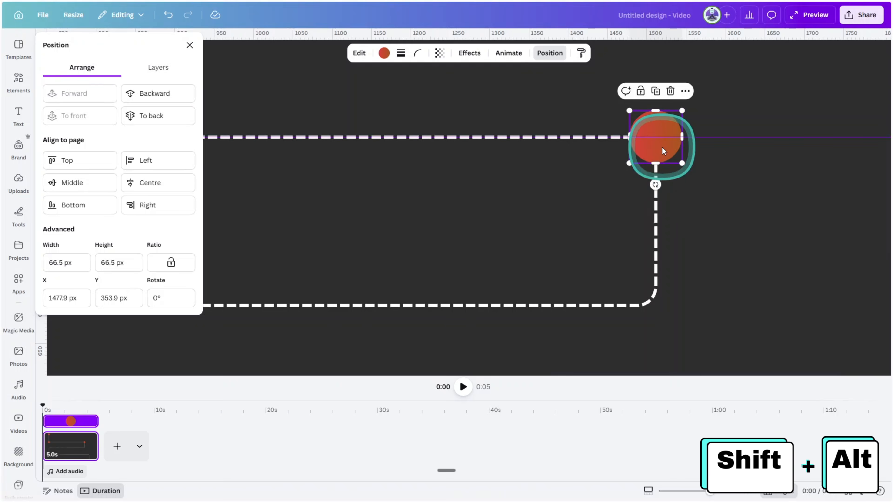
{"action": "scroll", "coordinate": [611, 165], "scroll_direction": "left", "scroll_amount": 15}
{"action": "left_click", "coordinate": [409, 142]}
{"action": "scroll", "coordinate": [493, 158], "scroll_direction": "right", "scroll_amount": 15}
{"action": "left_click_drag", "start_coordinate": [592, 149], "coordinate": [600, 314]}
Place circle copies on the left corners of the path's second and third rows and at the third row's middle
{"action": "scroll", "coordinate": [654, 261], "scroll_direction": "down", "scroll_amount": 5}
{"action": "left_click_drag", "start_coordinate": [723, 193], "coordinate": [504, 192]}
{"action": "left_click_drag", "start_coordinate": [725, 269], "coordinate": [299, 271]}
{"action": "scroll", "coordinate": [297, 278], "scroll_direction": "up", "scroll_amount": 5}
{"action": "left_click_drag", "start_coordinate": [322, 65], "coordinate": [780, 330]}
{"action": "scroll", "coordinate": [671, 123], "scroll_direction": "up", "scroll_amount": 8}
{"action": "scroll", "coordinate": [671, 309], "scroll_direction": "down", "scroll_amount": 8}
{"action": "scroll", "coordinate": [438, 315], "scroll_direction": "down", "scroll_amount": 4}
{"action": "scroll", "coordinate": [780, 330], "scroll_direction": "down", "scroll_amount": 1}
{"action": "scroll", "coordinate": [773, 322], "scroll_direction": "down", "scroll_amount": 4}
{"action": "scroll", "coordinate": [737, 307], "scroll_direction": "right", "scroll_amount": 3}
Place circle copies on the third row's right corner and the path's lower end, then close the position settings
{"action": "left_click_drag", "start_coordinate": [455, 274], "coordinate": [784, 276]}
{"action": "left_click_drag", "start_coordinate": [788, 276], "coordinate": [789, 345]}
{"action": "left_click", "coordinate": [827, 295]}
{"action": "scroll", "coordinate": [694, 174], "scroll_direction": "down", "scroll_amount": 5}
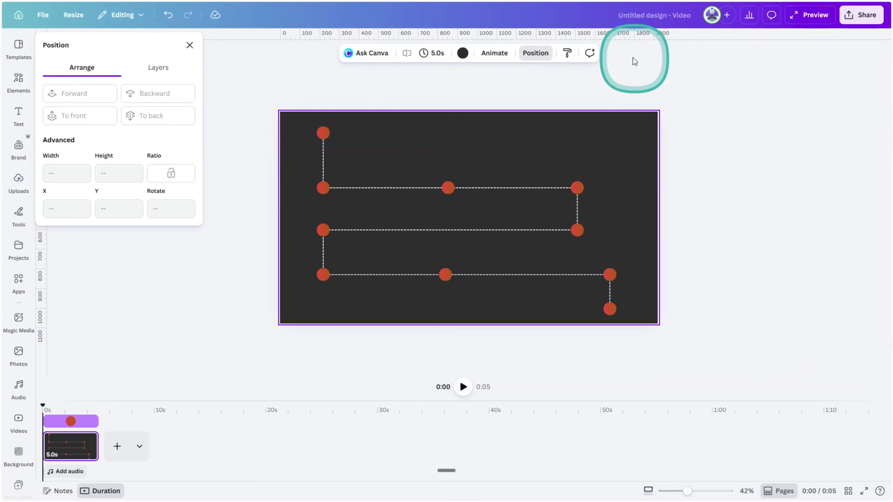
{"action": "left_click", "coordinate": [722, 142]}
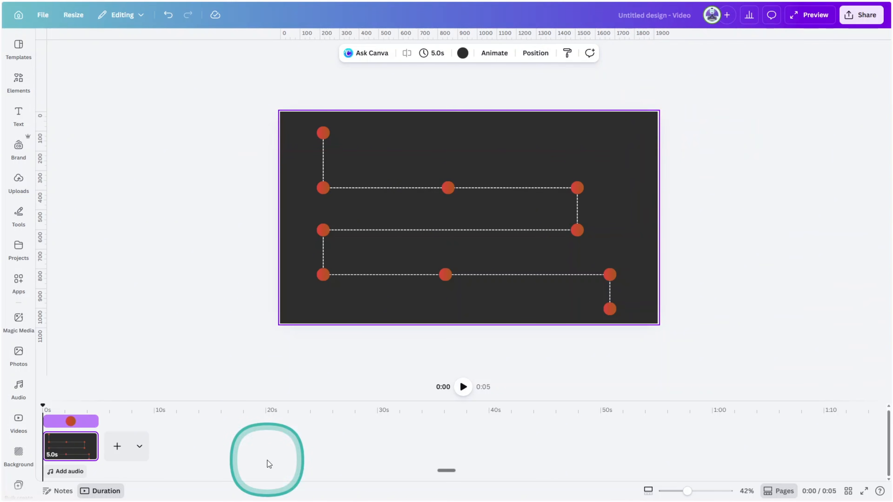
Add a second page and place a vertical guide at 960 and a horizontal guide at 540 through its centre
{"action": "left_click", "coordinate": [117, 446]}
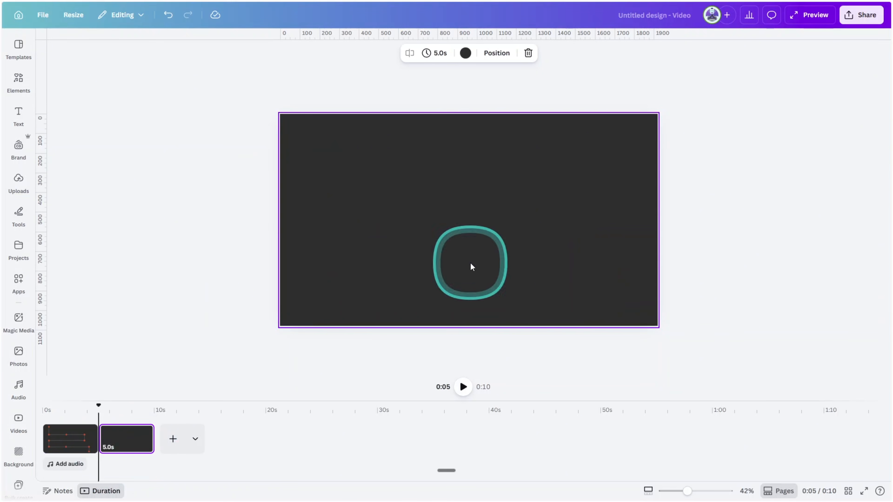
{"action": "left_click_drag", "start_coordinate": [45, 250], "coordinate": [463, 312]}
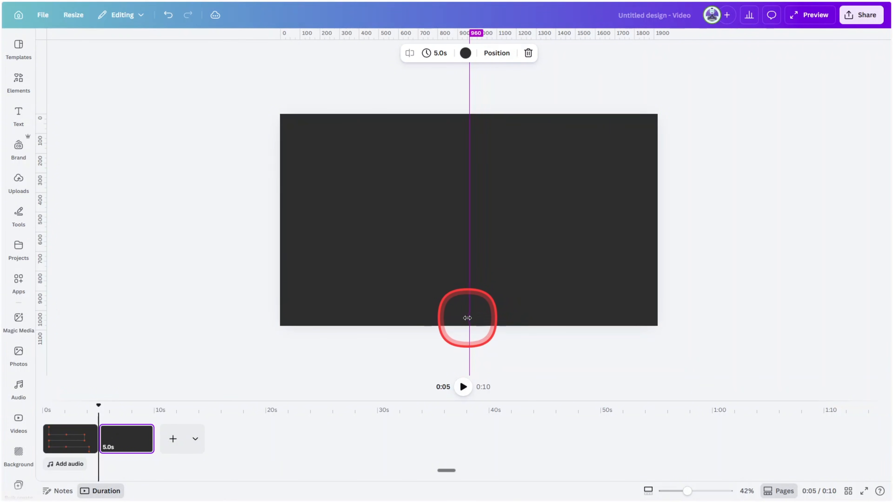
{"action": "left_click_drag", "start_coordinate": [468, 318], "coordinate": [469, 318]}
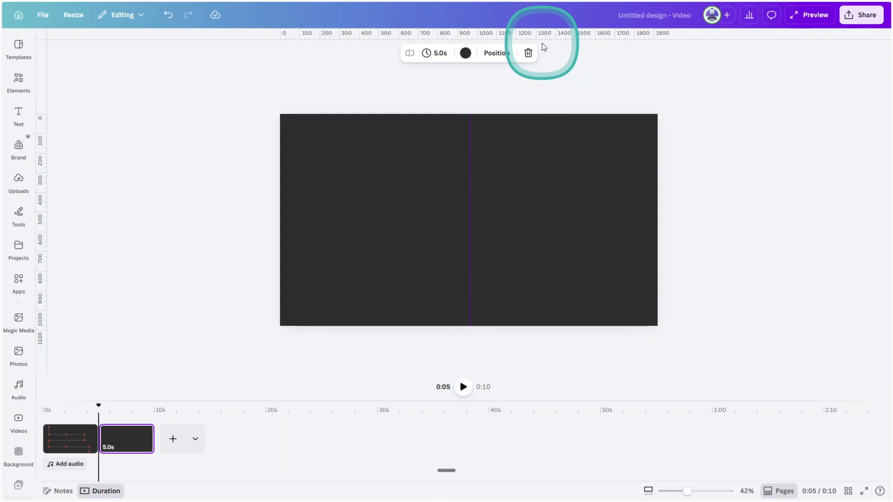
{"action": "left_click_drag", "start_coordinate": [542, 33], "coordinate": [573, 220]}
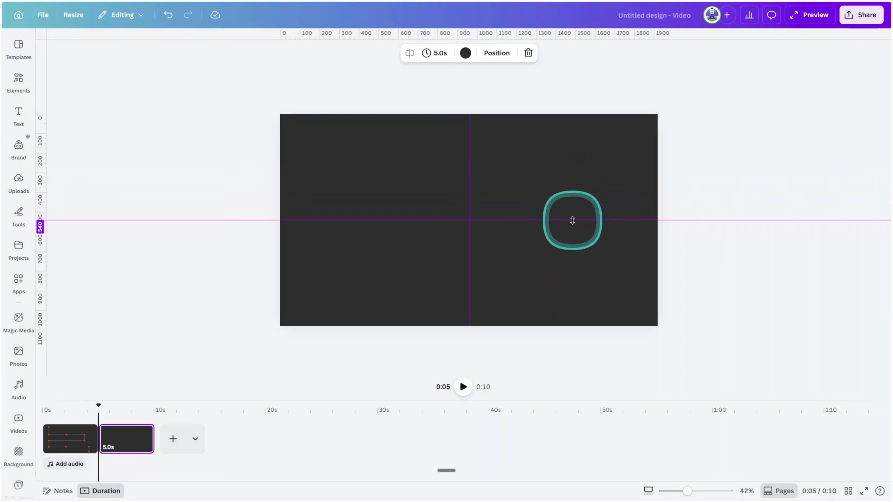
Group all elements on the first page and paste a copy of the group onto the second page
{"action": "left_click", "coordinate": [74, 440]}
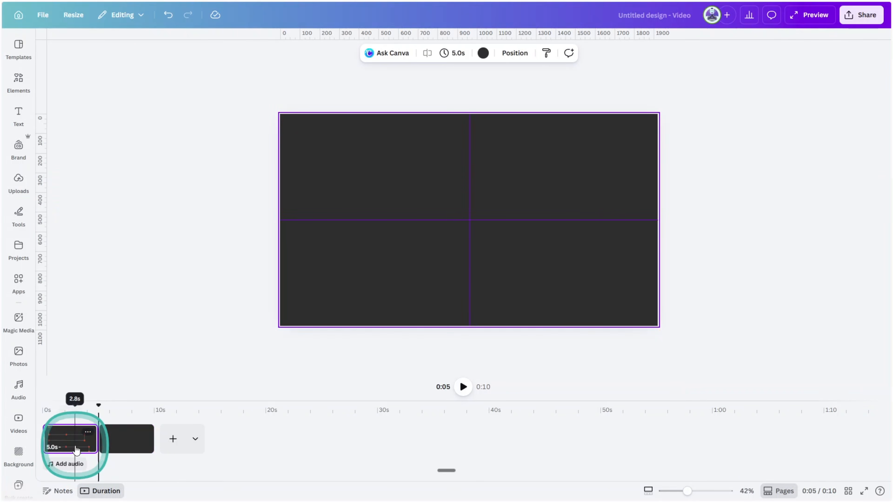
{"action": "key", "text": "ctrl+a"}
{"action": "right_click", "coordinate": [610, 281]}
{"action": "left_click", "coordinate": [654, 400]}
{"action": "right_click", "coordinate": [577, 192]}
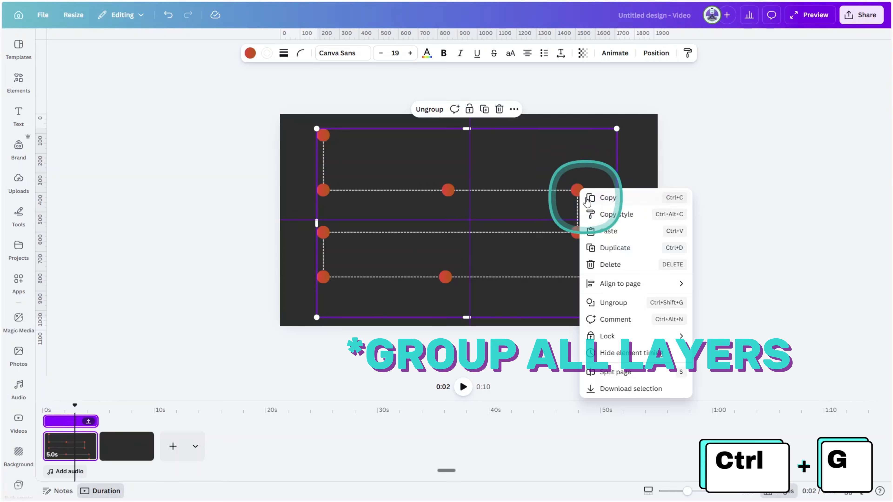
{"action": "left_click", "coordinate": [143, 444]}
{"action": "key", "text": "ctrl+v"}
Enlarge the pasted group well beyond the page and centre its first circle on the intersection of the guides
{"action": "key", "text": "ctrl+minus"}
{"action": "left_click_drag", "start_coordinate": [555, 277], "coordinate": [759, 342]}
{"action": "key", "text": "ctrl+minus"}
{"action": "left_click_drag", "start_coordinate": [579, 287], "coordinate": [618, 307]}
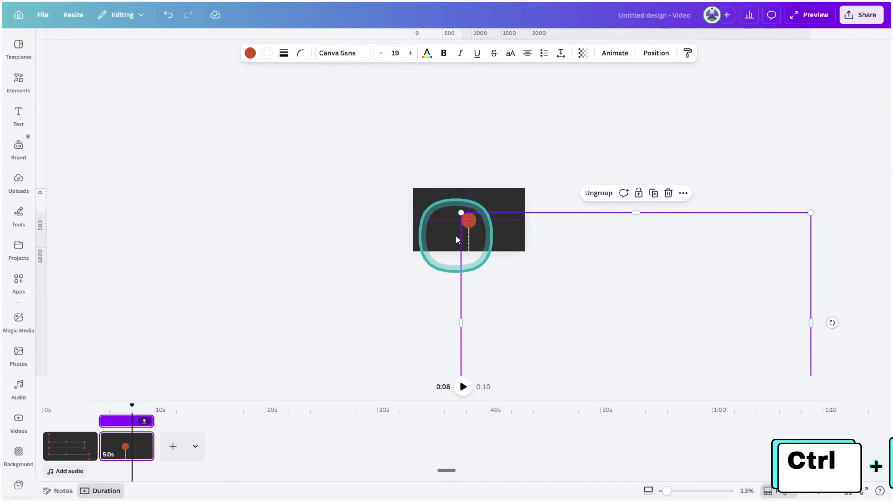
{"action": "scroll", "coordinate": [472, 234], "scroll_direction": "up", "scroll_amount": 5}
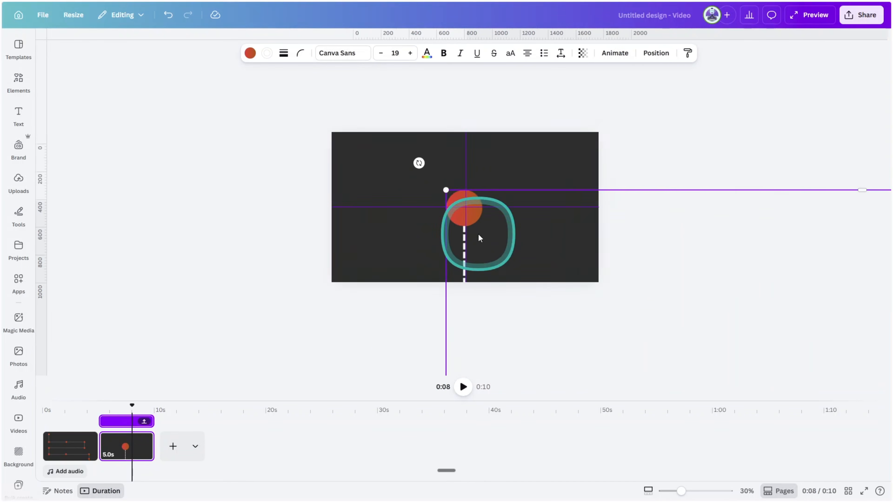
{"action": "left_click_drag", "start_coordinate": [504, 244], "coordinate": [508, 193]}
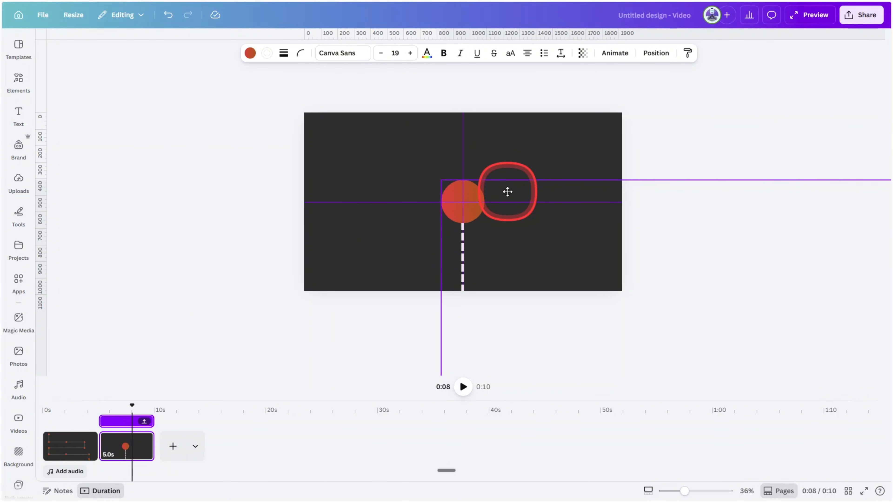
{"action": "left_click_drag", "start_coordinate": [510, 200], "coordinate": [758, 294]}
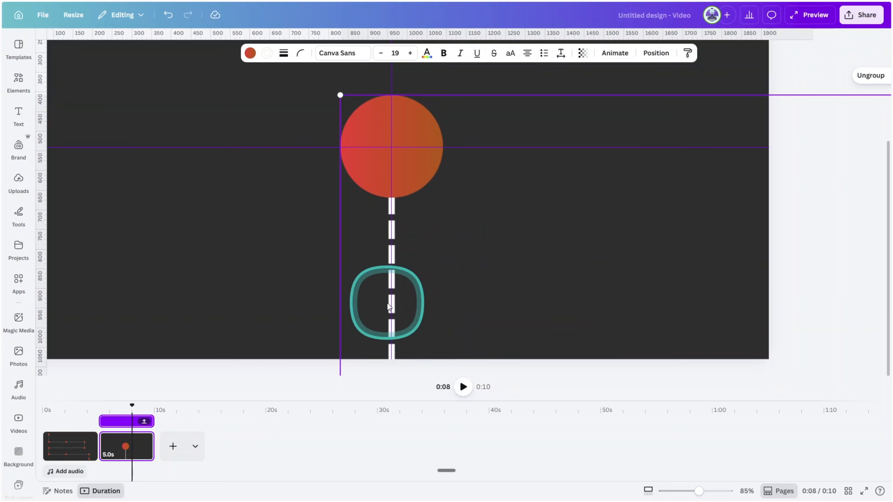
Duplicate the second page and move the enlarged group up until the first row's left corner circle is centred on the guides
{"action": "left_click", "coordinate": [127, 450]}
{"action": "left_click", "coordinate": [144, 440]}
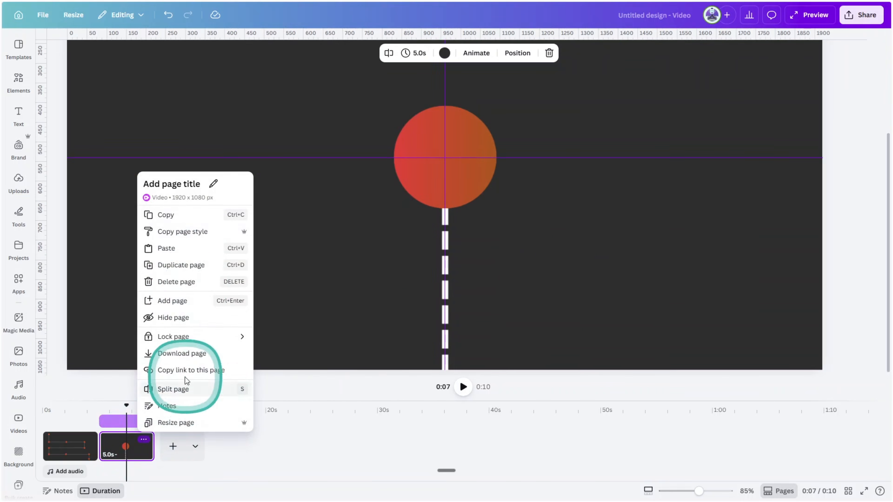
{"action": "left_click", "coordinate": [183, 264]}
{"action": "scroll", "coordinate": [617, 293], "scroll_direction": "down", "scroll_amount": 3}
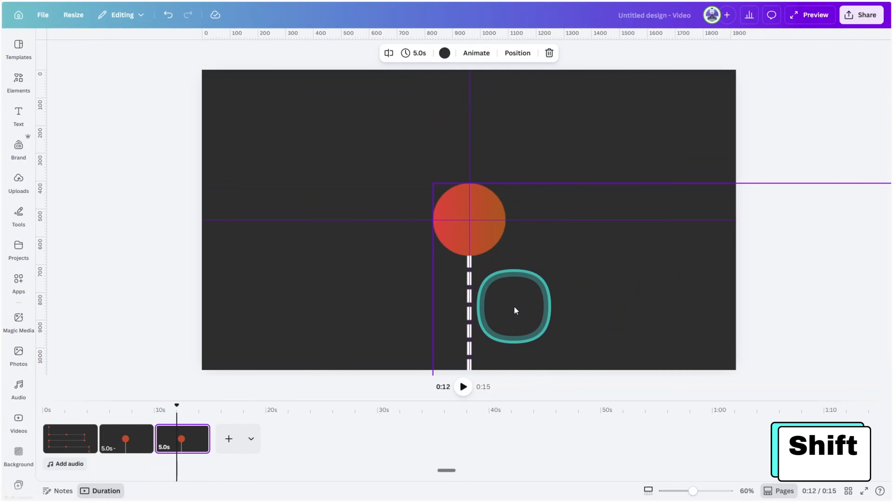
{"action": "left_click_drag", "start_coordinate": [520, 333], "coordinate": [550, 29]}
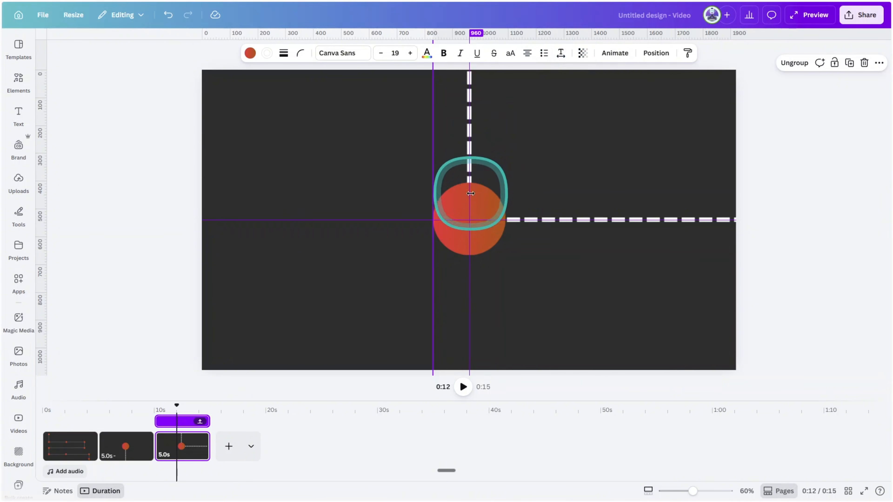
{"action": "left_click_drag", "start_coordinate": [470, 222], "coordinate": [777, 289]}
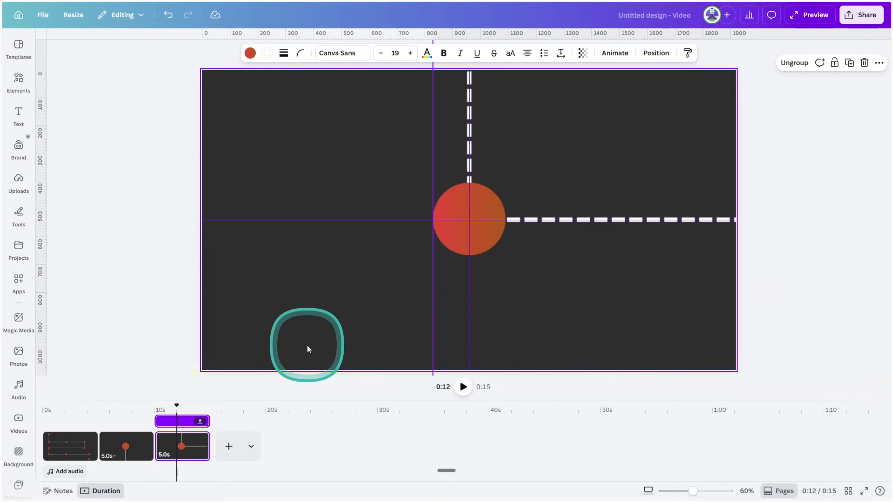
Duplicate the third page and shift the group sideways to centre the first row's middle circle on the guides
{"action": "key", "text": "ctrl+d"}
{"action": "left_click", "coordinate": [181, 449]}
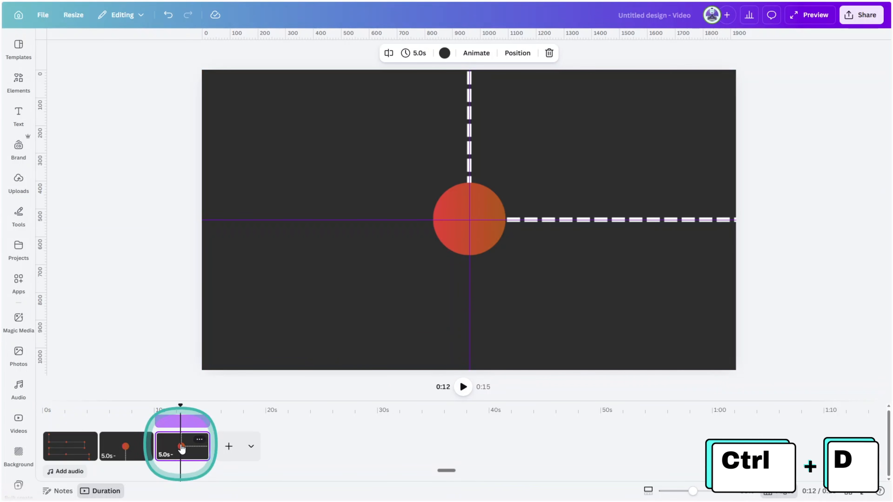
{"action": "key", "text": "ctrl+d"}
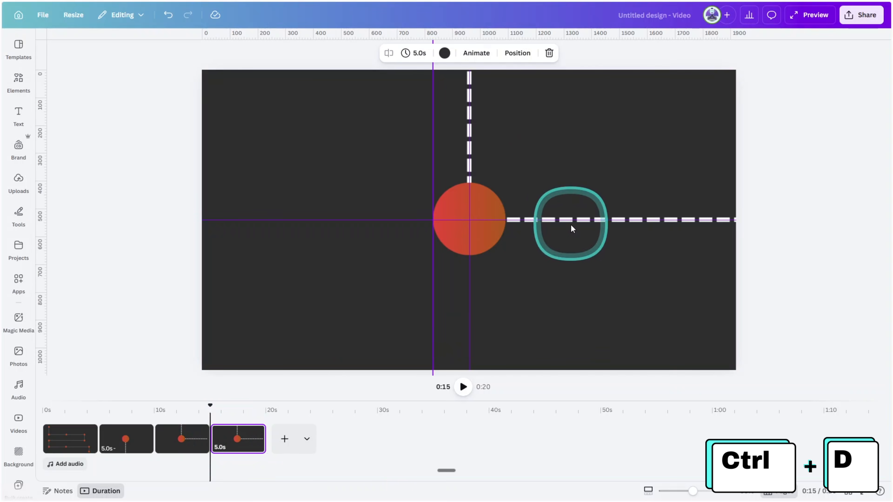
{"action": "left_click_drag", "start_coordinate": [556, 168], "coordinate": [1, 206]}
{"action": "left_click_drag", "start_coordinate": [345, 158], "coordinate": [217, 159]}
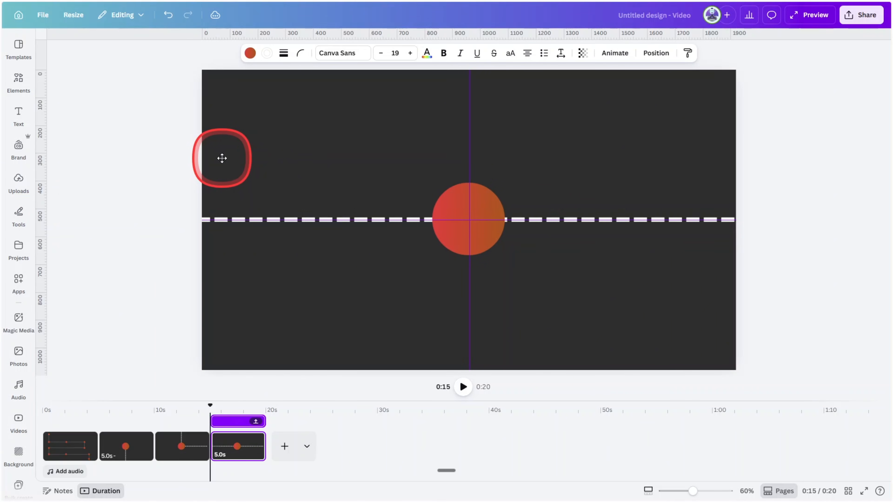
{"action": "left_click_drag", "start_coordinate": [223, 158], "coordinate": [224, 158]}
Add two duplicate pages, centring the first row's right corner circle on one and the second row's right corner circle on the other
{"action": "left_click", "coordinate": [238, 453]}
{"action": "key", "text": "ctrl+d"}
{"action": "left_click_drag", "start_coordinate": [548, 344], "coordinate": [217, 304]}
{"action": "left_click", "coordinate": [294, 447]}
{"action": "key", "text": "ctrl+d"}
{"action": "left_click_drag", "start_coordinate": [543, 287], "coordinate": [540, 84]}
Duplicate the sixth page and shift the group across to centre the second row's left corner circle on the guides
{"action": "left_click", "coordinate": [343, 451]}
{"action": "key", "text": "ctrl+d"}
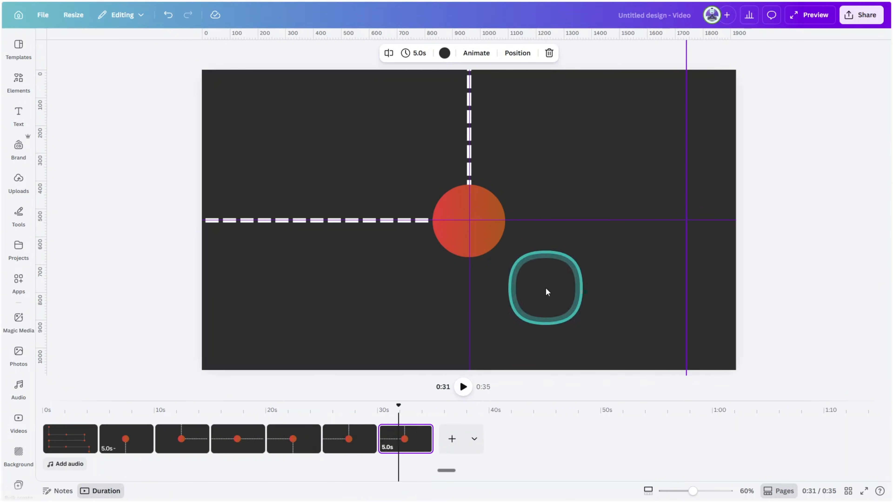
{"action": "left_click_drag", "start_coordinate": [334, 290], "coordinate": [723, 286]}
{"action": "left_click_drag", "start_coordinate": [299, 281], "coordinate": [681, 290]}
{"action": "left_click_drag", "start_coordinate": [317, 285], "coordinate": [716, 280]}
Add two duplicate pages, centring the third row's left corner circle on one and its middle circle on the other
{"action": "left_click", "coordinate": [406, 450]}
{"action": "key", "text": "ctrl+d"}
{"action": "left_click_drag", "start_coordinate": [576, 338], "coordinate": [581, 94]}
{"action": "left_click", "coordinate": [460, 454]}
{"action": "key", "text": "ctrl+d"}
{"action": "left_click_drag", "start_coordinate": [698, 299], "coordinate": [336, 298]}
{"action": "left_click_drag", "start_coordinate": [461, 290], "coordinate": [235, 286]}
Add two duplicate pages, centring the third row's right corner circle on one and the path's end circle on the other
{"action": "left_click", "coordinate": [511, 447]}
{"action": "key", "text": "ctrl+d"}
{"action": "left_click_drag", "start_coordinate": [689, 320], "coordinate": [250, 322]}
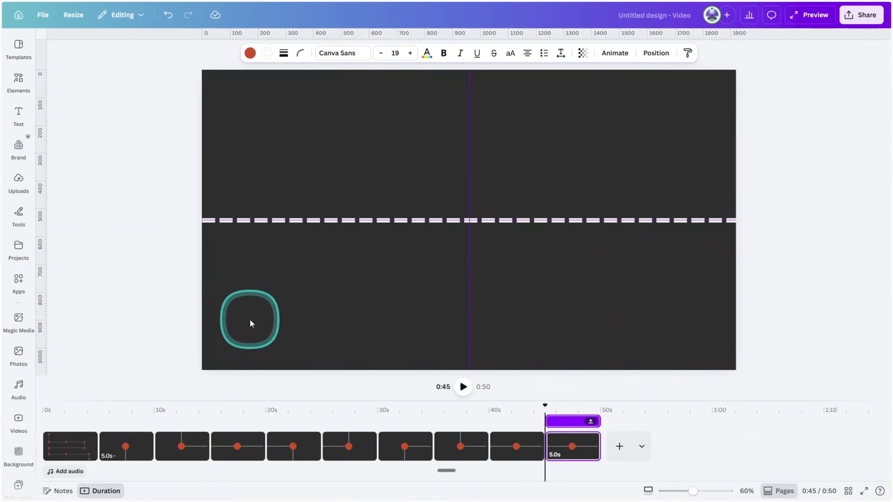
{"action": "left_click_drag", "start_coordinate": [625, 323], "coordinate": [299, 323]}
{"action": "left_click", "coordinate": [572, 445]}
{"action": "key", "text": "ctrl+d"}
{"action": "left_click_drag", "start_coordinate": [377, 339], "coordinate": [378, 154]}
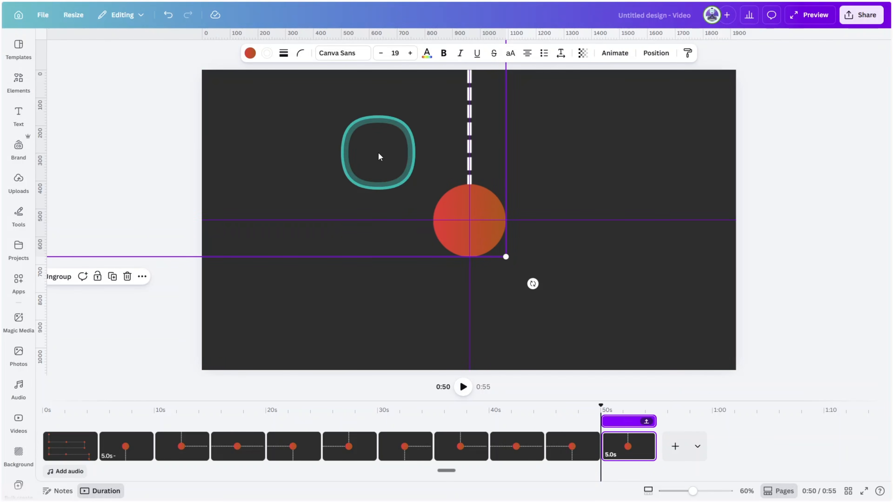
Set the duration of all ten enlarged pages, the second through the eleventh, to 10 seconds each
{"action": "left_click", "coordinate": [136, 457], "text": "shift"}
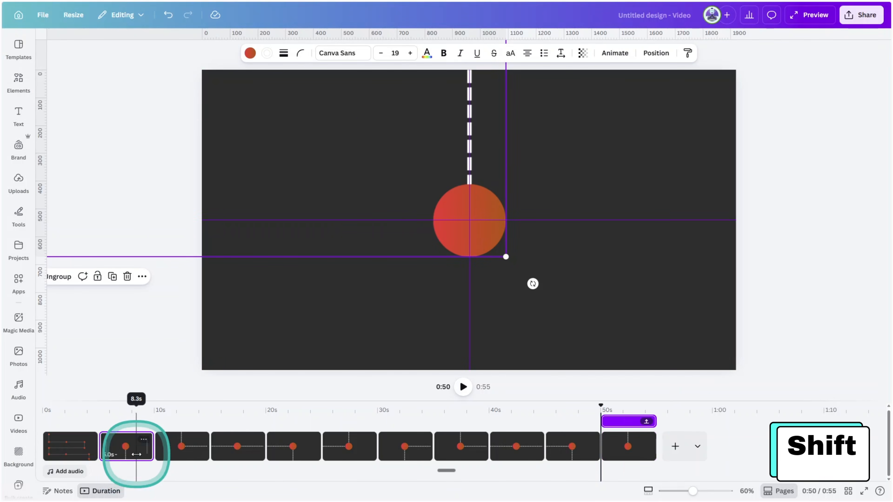
{"action": "left_click", "coordinate": [188, 450], "text": "shift"}
{"action": "left_click", "coordinate": [242, 449], "text": "shift"}
{"action": "left_click", "coordinate": [296, 448], "text": "shift"}
{"action": "left_click", "coordinate": [351, 445], "text": "shift"}
{"action": "left_click", "coordinate": [408, 442], "text": "shift"}
{"action": "left_click", "coordinate": [469, 439], "text": "shift"}
{"action": "left_click", "coordinate": [504, 436], "text": "shift"}
{"action": "left_click", "coordinate": [574, 438], "text": "shift"}
{"action": "left_click", "coordinate": [622, 438], "text": "shift"}
{"action": "left_click", "coordinate": [435, 54]}
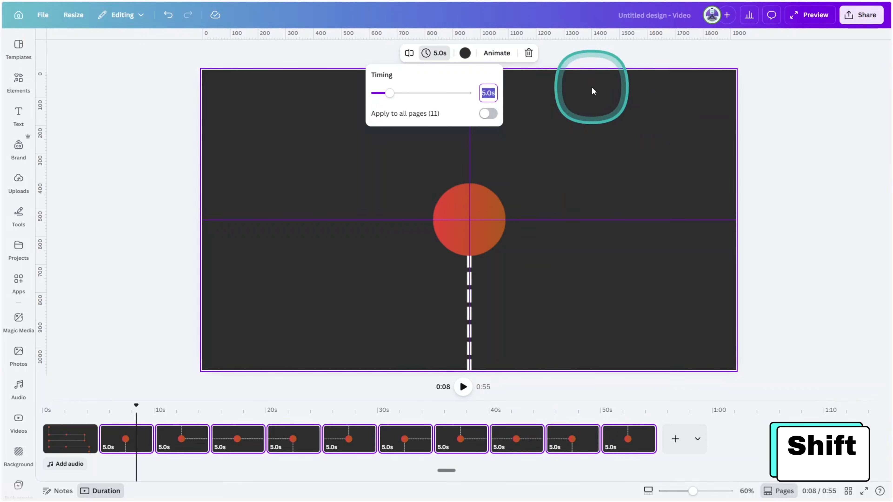
{"action": "type", "text": "10"}
{"action": "key", "text": "Return"}
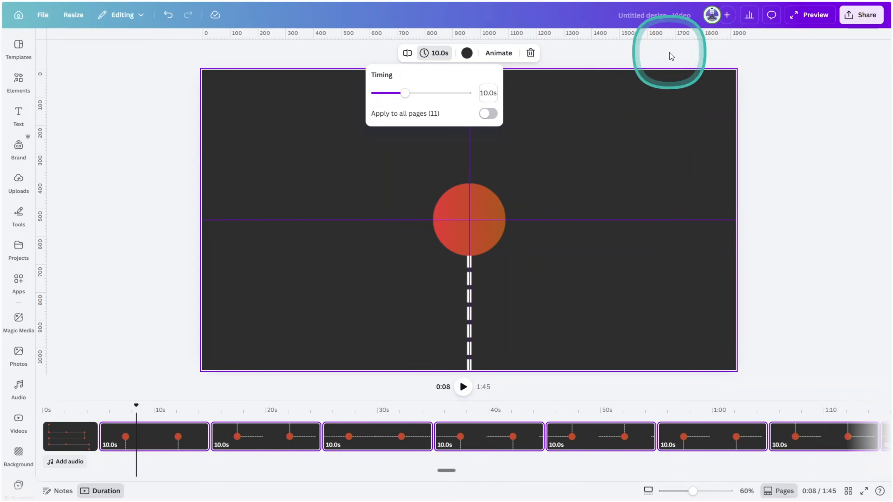
Apply the Match & Move transition between the enlarged pages and preview the video
{"action": "left_click", "coordinate": [210, 444]}
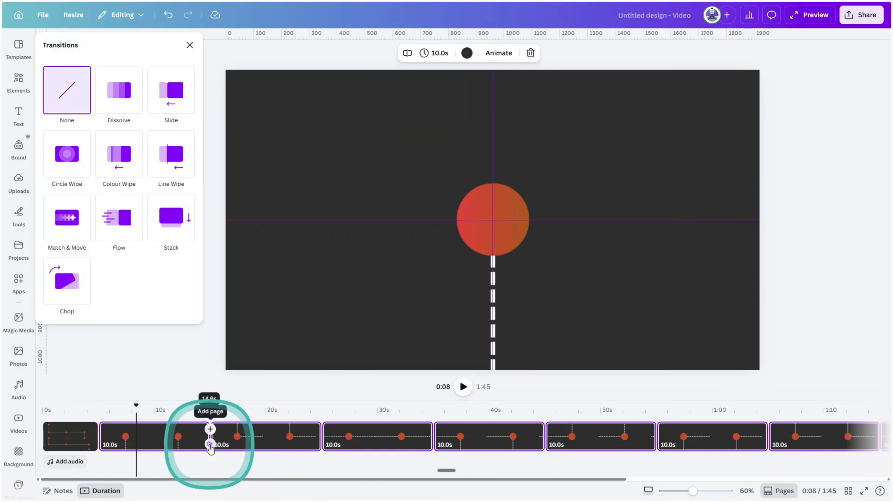
{"action": "left_click", "coordinate": [71, 219]}
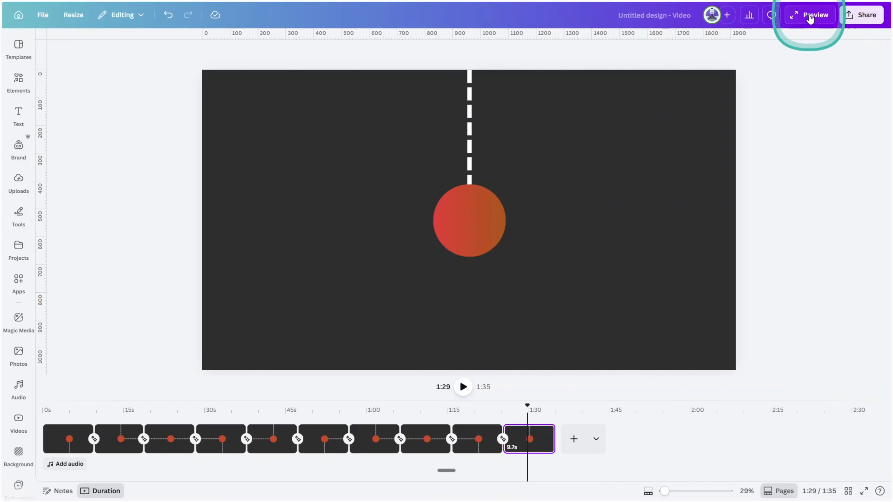
{"action": "left_click", "coordinate": [810, 17]}
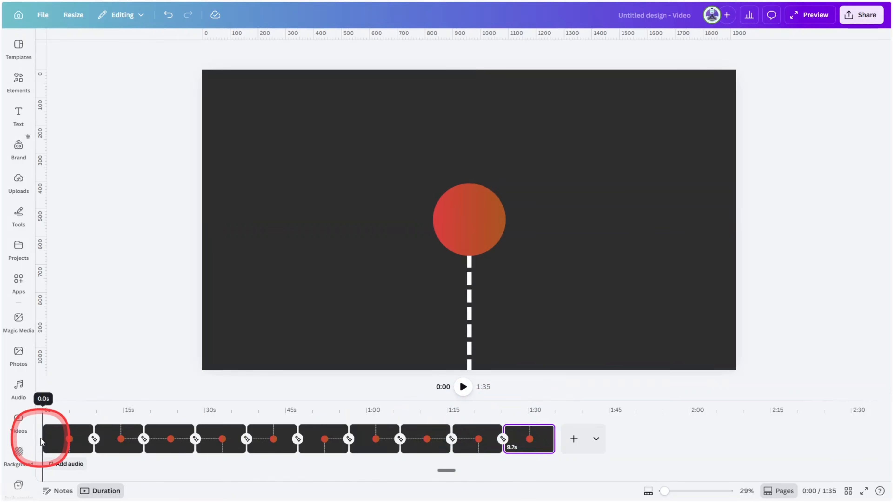
Add the text "2003" to the first page, enlarge it to size 78.2 and place it left of the circle
{"action": "left_click", "coordinate": [70, 443]}
{"action": "key", "text": "t"}
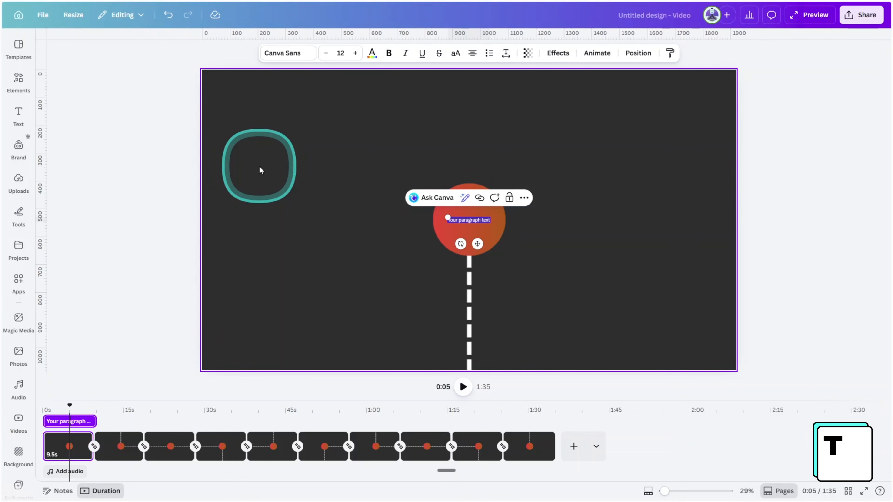
{"action": "type", "text": "2003"}
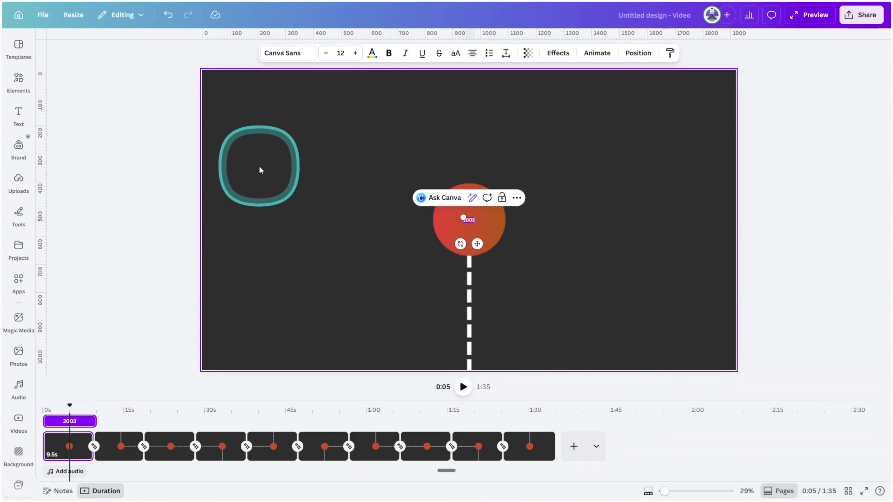
{"action": "left_click_drag", "start_coordinate": [259, 168], "coordinate": [420, 201]}
Format the 2003 text in the Impact font with the circle's red-orange gradient colour
{"action": "left_click", "coordinate": [290, 55]}
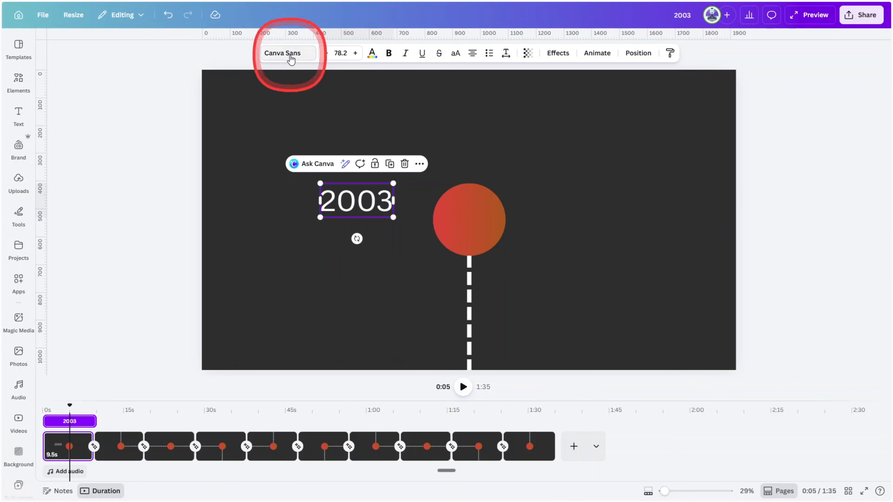
{"action": "type", "text": "IMPACT"}
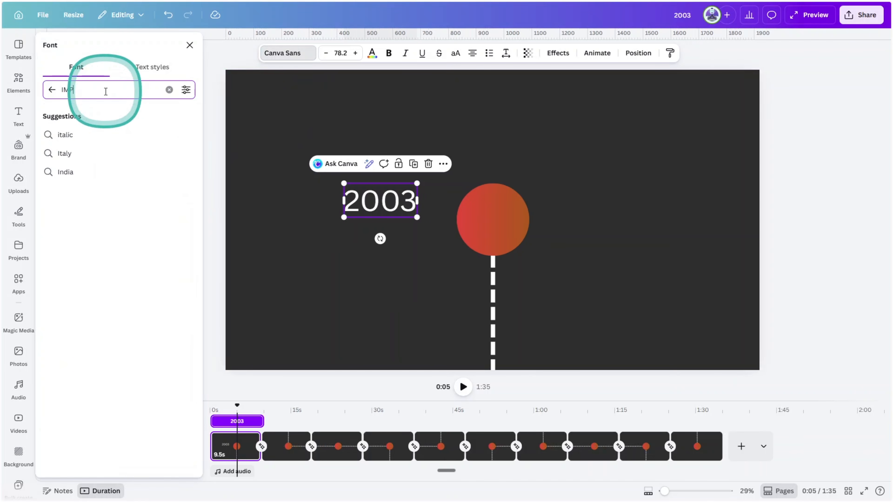
{"action": "key", "text": "Return"}
{"action": "left_click", "coordinate": [75, 134]}
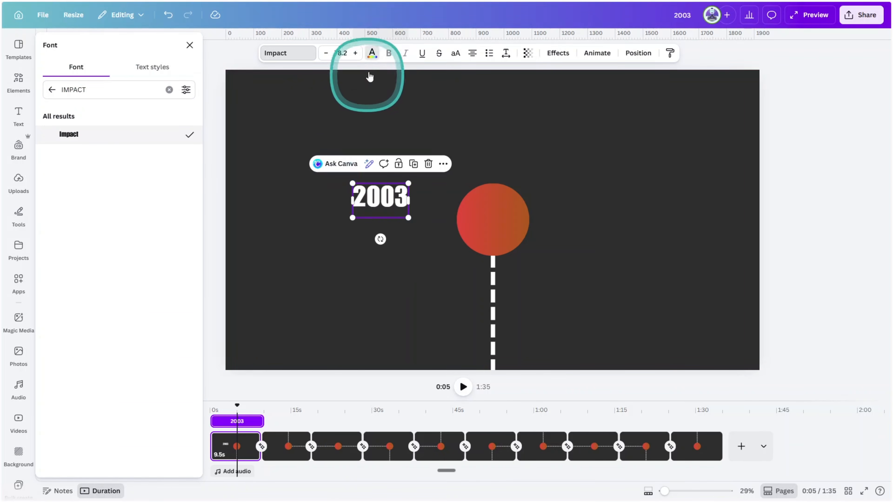
{"action": "left_click", "coordinate": [372, 52]}
{"action": "left_click", "coordinate": [120, 114]}
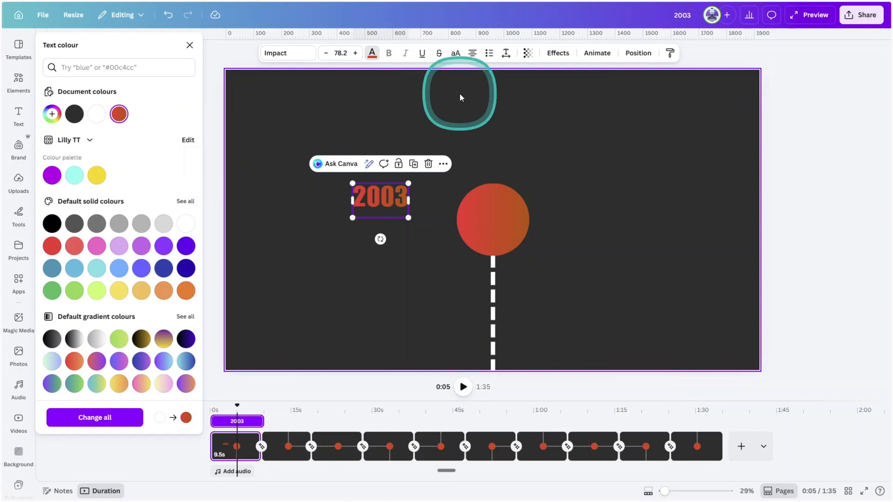
Apply the Neon effect to the 2003 text at the lowest intensity
{"action": "left_click", "coordinate": [558, 53]}
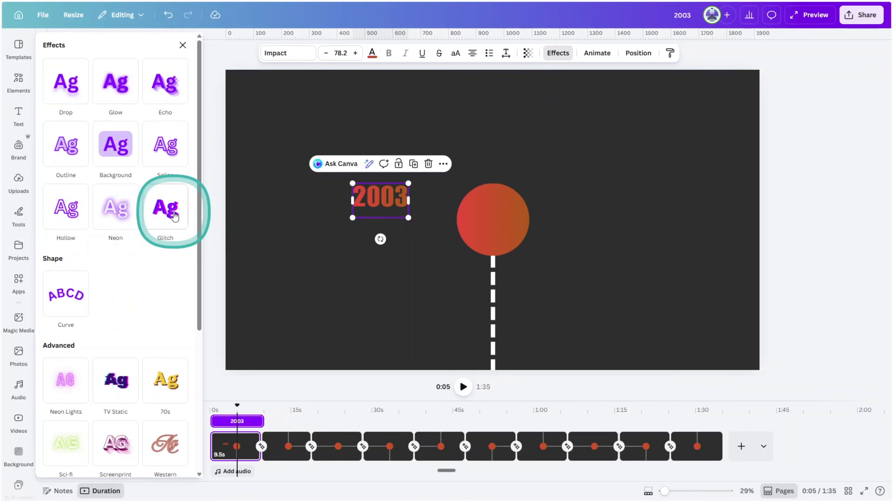
{"action": "left_click", "coordinate": [117, 207]}
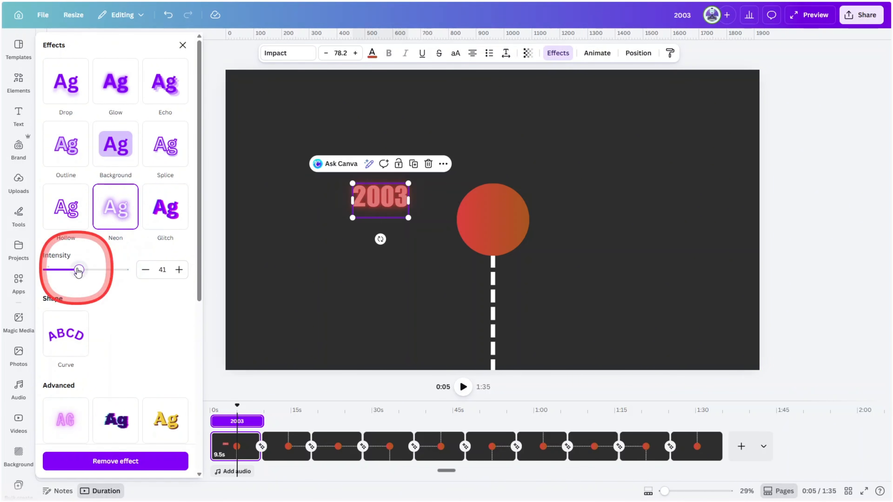
{"action": "left_click_drag", "start_coordinate": [78, 271], "coordinate": [30, 277]}
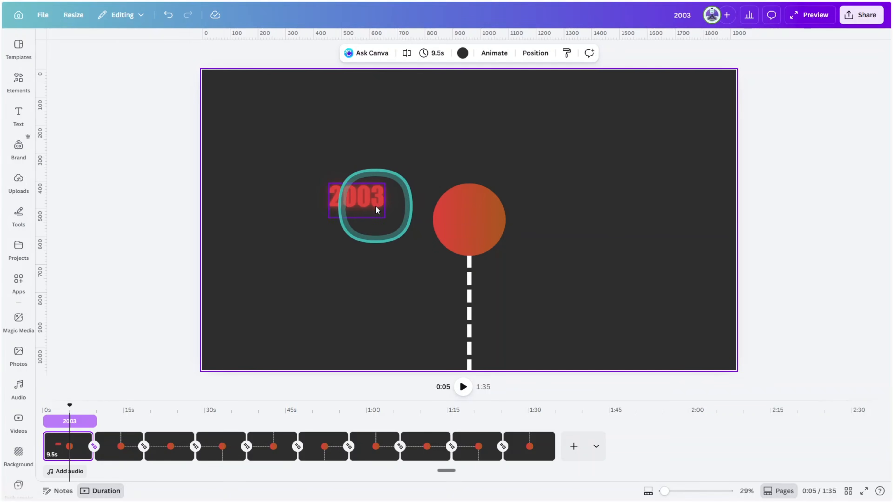
Add the text "Insert your subtitle in this space" and format it in white Times New Roman
{"action": "key", "text": "t"}
{"action": "type", "text": "t your subtitle in this space"}
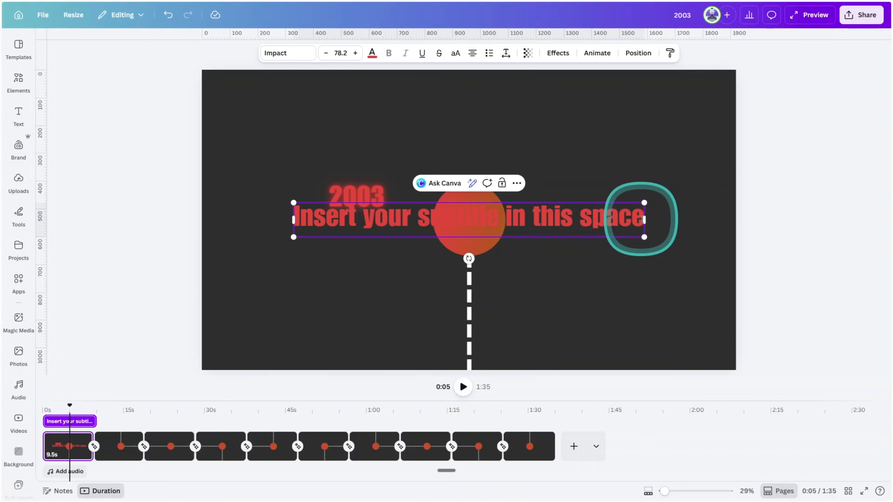
{"action": "left_click", "coordinate": [286, 55]}
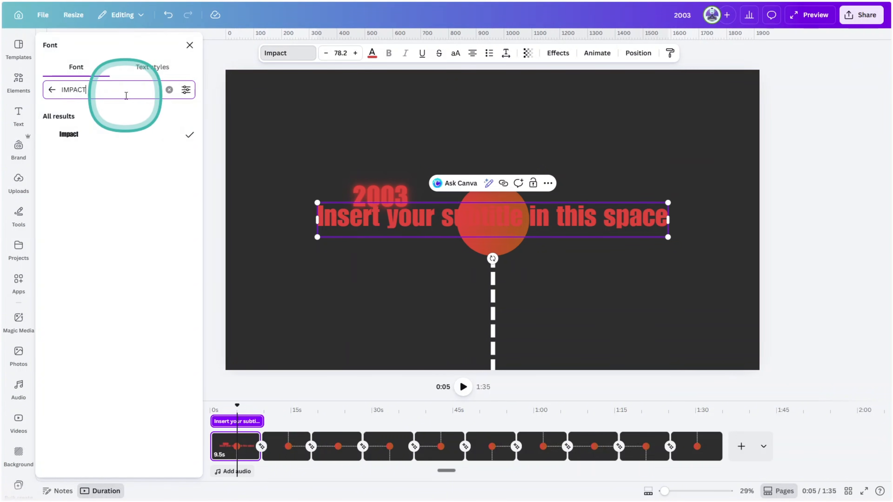
{"action": "left_click", "coordinate": [50, 135]}
{"action": "left_click", "coordinate": [76, 171]}
{"action": "left_click", "coordinate": [372, 54]}
{"action": "left_click", "coordinate": [185, 223]}
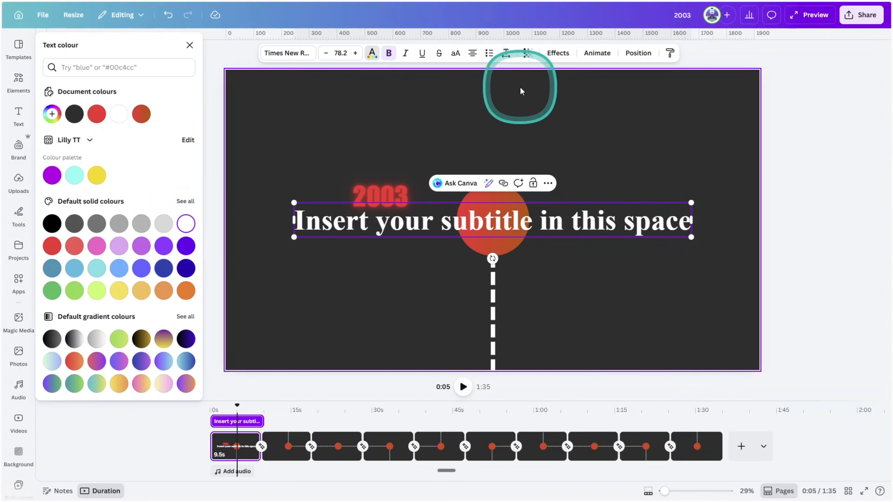
Apply the Neon effect to the subtitle with an intensity of 0
{"action": "left_click", "coordinate": [558, 53]}
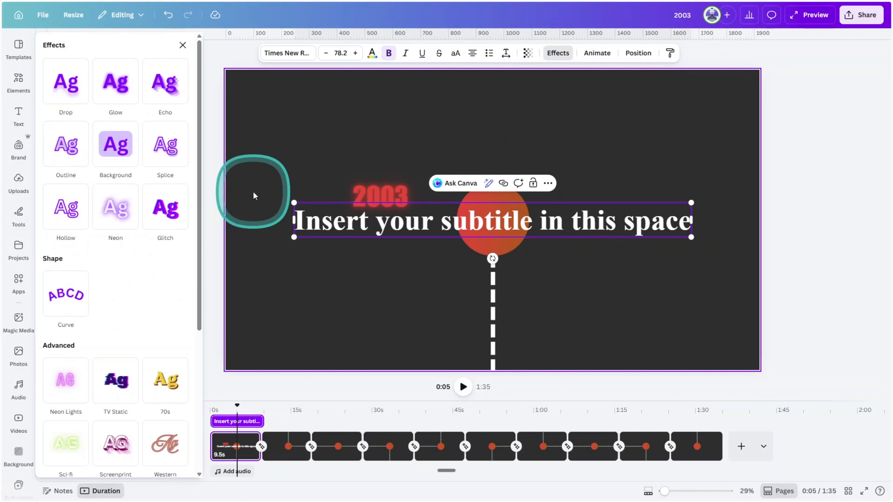
{"action": "left_click", "coordinate": [127, 216]}
{"action": "left_click_drag", "start_coordinate": [86, 270], "coordinate": [22, 270]}
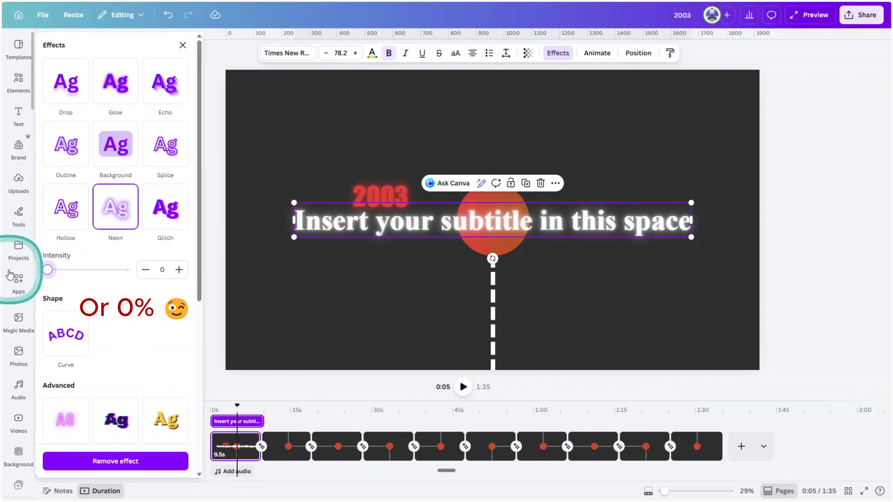
Shrink the subtitle to size 37.3 on two right-aligned lines and place it beneath 2003, flush with its right edge
{"action": "left_click_drag", "start_coordinate": [691, 220], "coordinate": [499, 230]}
{"action": "left_click", "coordinate": [473, 53]}
{"action": "left_click_drag", "start_coordinate": [295, 259], "coordinate": [198, 260]}
{"action": "left_click_drag", "start_coordinate": [497, 203], "coordinate": [341, 242]}
{"action": "left_click_drag", "start_coordinate": [324, 263], "coordinate": [391, 244]}
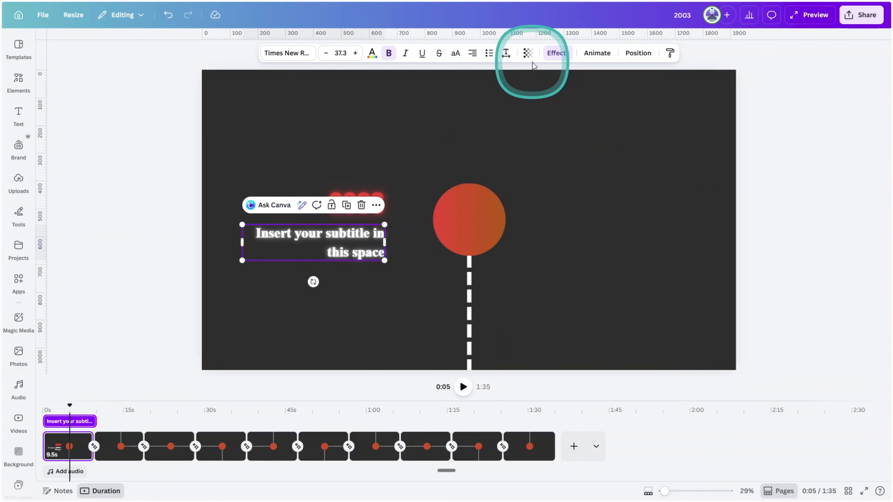
Set the subtitle's transparency to 80
{"action": "left_click", "coordinate": [527, 53]}
{"action": "left_click_drag", "start_coordinate": [550, 91], "coordinate": [545, 92]}
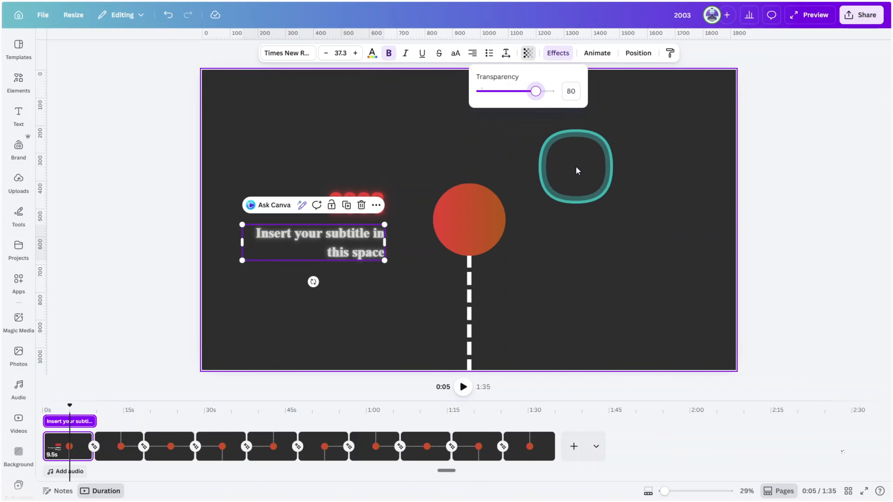
{"action": "left_click", "coordinate": [578, 172]}
Add a horizontal line about 282 px long between the text and the circle, and send it to the back
{"action": "key", "text": "l"}
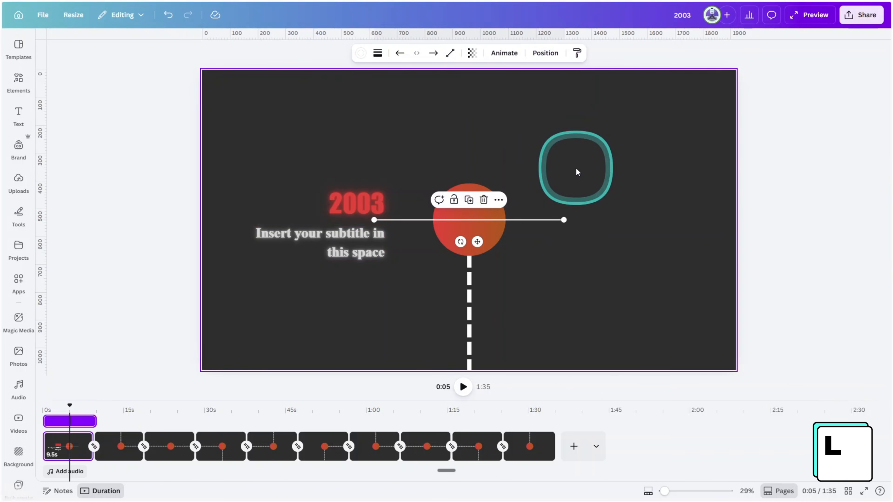
{"action": "left_click_drag", "start_coordinate": [577, 171], "coordinate": [511, 221]}
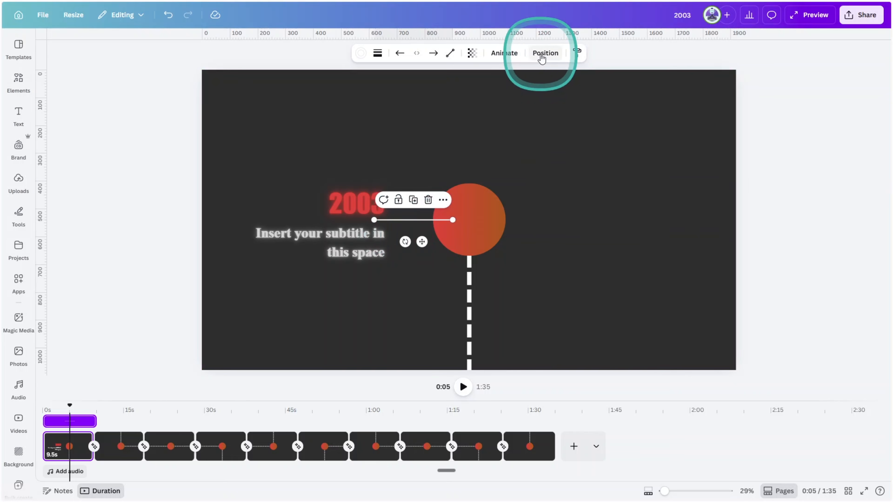
{"action": "left_click", "coordinate": [545, 53]}
{"action": "left_click", "coordinate": [152, 116]}
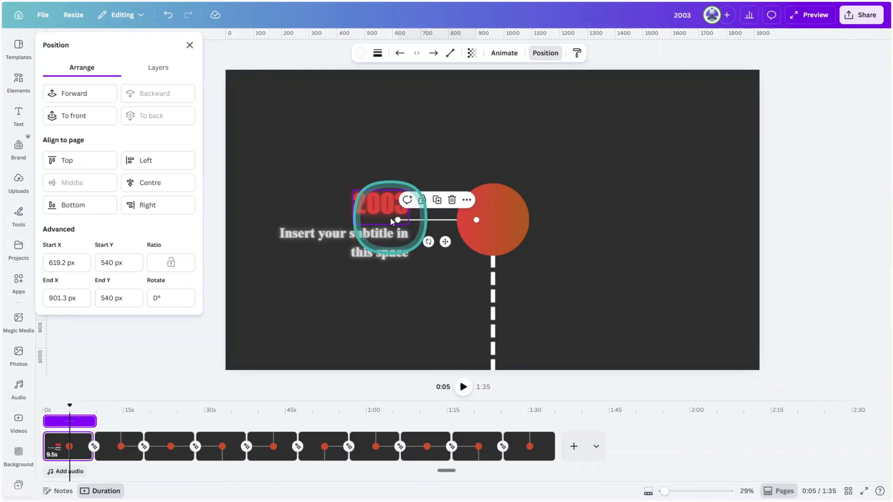
Add a short vertical line centred on the outer end of the horizontal connector, beside the 2003 text
{"action": "left_click_drag", "start_coordinate": [398, 220], "coordinate": [435, 157]}
{"action": "left_click_drag", "start_coordinate": [443, 177], "coordinate": [423, 217]}
{"action": "left_click", "coordinate": [779, 160]}
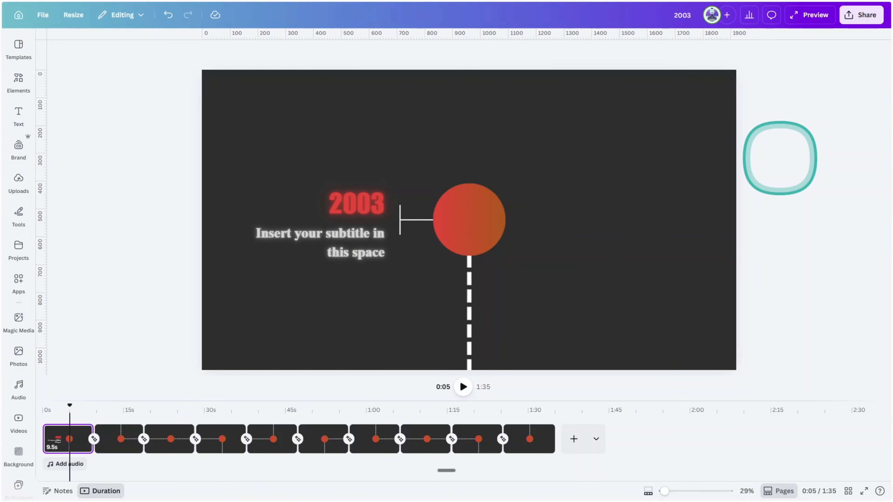
Find the MotionText app and open its dark brown quote template for editing
{"action": "left_click", "coordinate": [19, 282]}
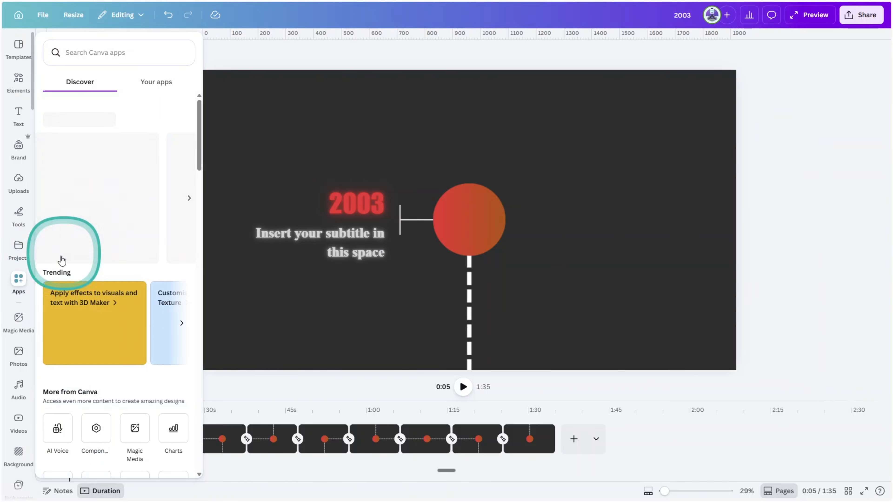
{"action": "type", "text": "motio0n text"}
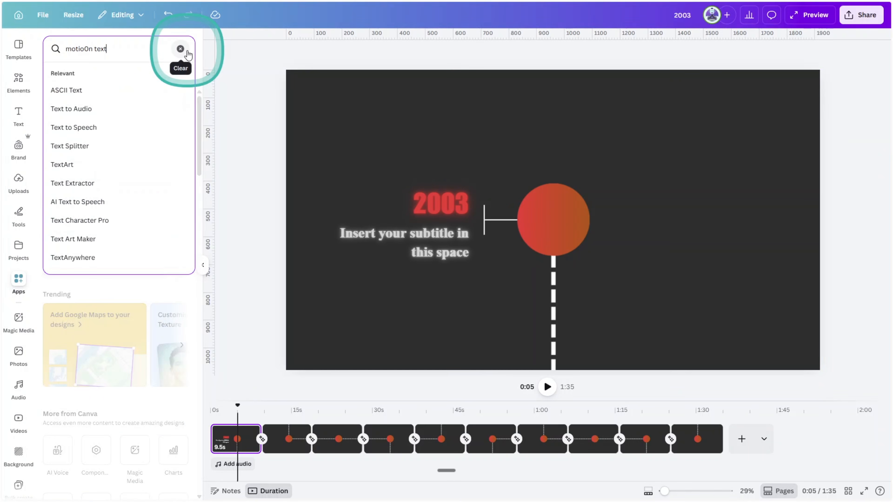
{"action": "key", "text": "Return"}
{"action": "left_click", "coordinate": [60, 90]}
{"action": "scroll", "coordinate": [137, 169], "scroll_direction": "down", "scroll_amount": 10}
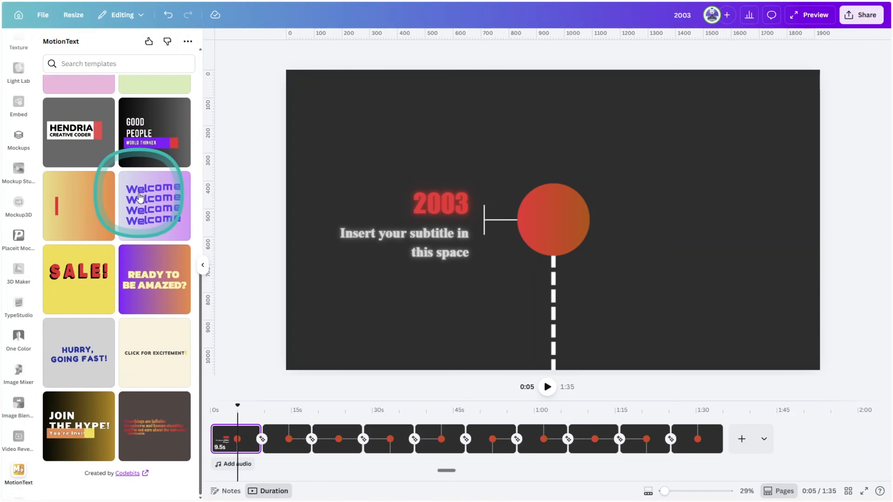
{"action": "left_click", "coordinate": [155, 426]}
Replace the template's wording with "MY JOURNER FROM THERE... TO HERE" and the second line "Click & "Edit" to change this text"
{"action": "type", "text": "MY JOURNER FROM THERE... TO HERE"}
{"action": "left_click_drag", "start_coordinate": [53, 200], "coordinate": [118, 214]}
{"action": "key", "text": "BackSpace"}
{"action": "key", "text": "BackSpace"}
{"action": "key", "text": "BackSpace"}
{"action": "key", "text": "BackSpace"}
{"action": "key", "text": "Caps_Lock"}
{"action": "type", "text": "Click & \"Edit\" to change this text"}
{"action": "double_click", "coordinate": [128, 211]}
{"action": "type", "text": "change"}
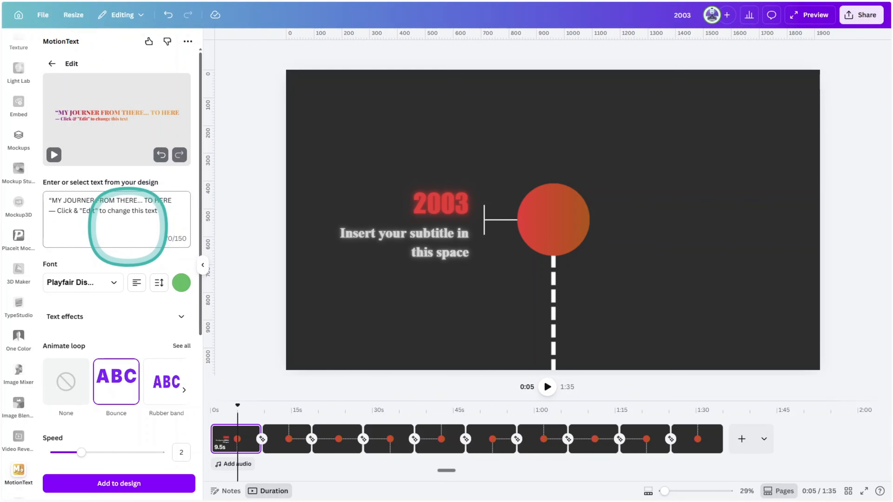
Change the motion text's font to Nanum Brush Script
{"action": "left_click", "coordinate": [86, 286]}
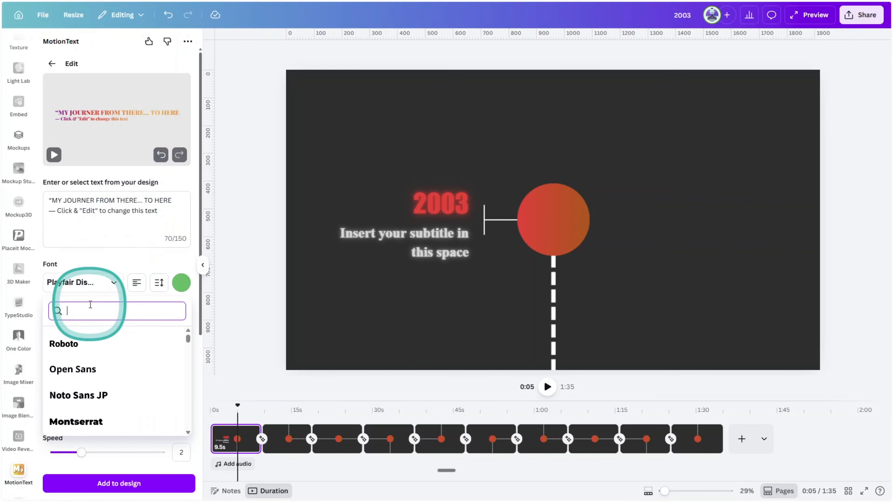
{"action": "scroll", "coordinate": [116, 386], "scroll_direction": "down", "scroll_amount": 2}
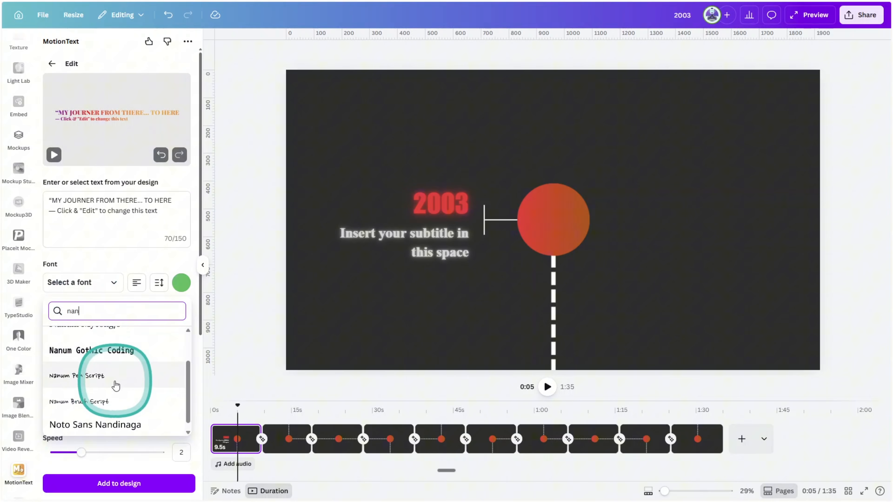
{"action": "left_click", "coordinate": [100, 401]}
Recolour the Gradient sweep fill as grey, light grey, orange, light grey and grey
{"action": "scroll", "coordinate": [113, 292], "scroll_direction": "down", "scroll_amount": 4}
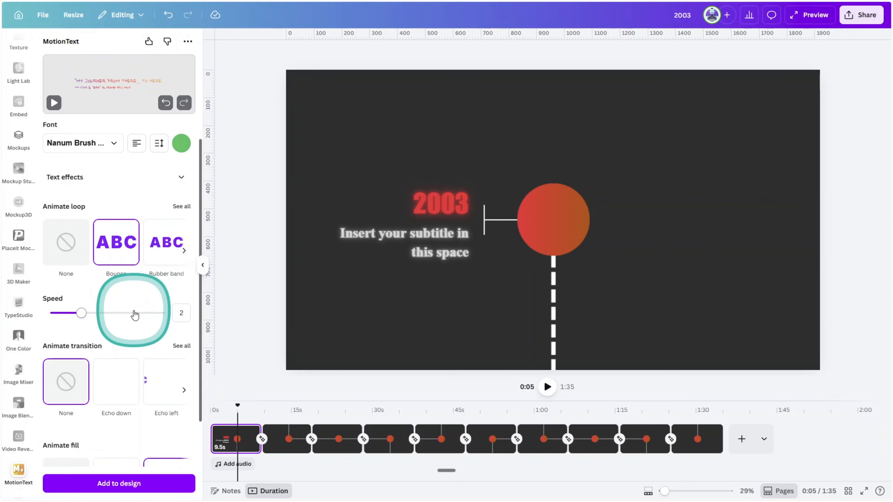
{"action": "scroll", "coordinate": [155, 325], "scroll_direction": "down", "scroll_amount": 3}
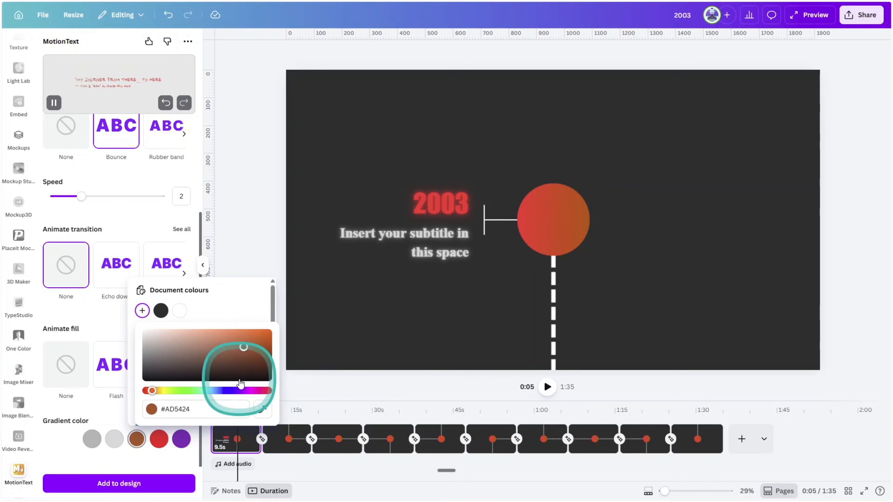
{"action": "left_click", "coordinate": [159, 439]}
{"action": "left_click", "coordinate": [257, 390]}
{"action": "left_click", "coordinate": [181, 439]}
{"action": "left_click", "coordinate": [261, 391]}
{"action": "left_click", "coordinate": [169, 454]}
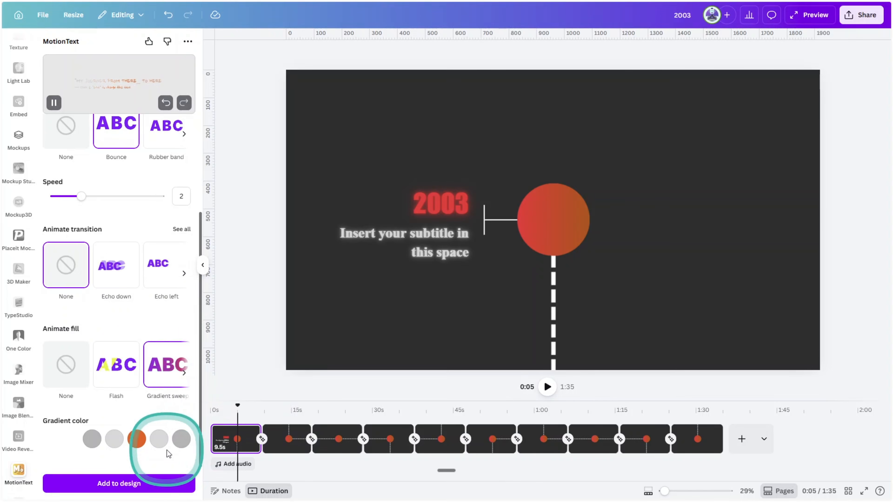
Add the animated text to the design, resized to fill the upper-right quarter of the page
{"action": "left_click", "coordinate": [160, 483]}
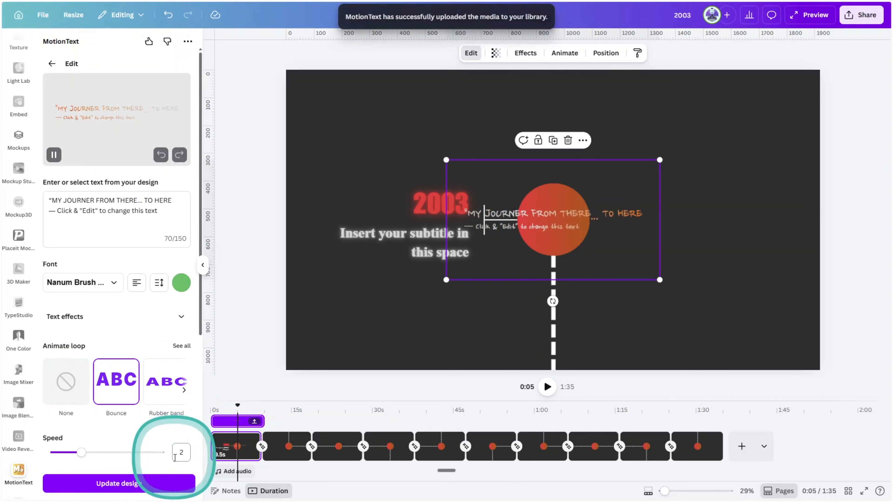
{"action": "left_click_drag", "start_coordinate": [641, 178], "coordinate": [791, 99]}
{"action": "left_click_drag", "start_coordinate": [596, 202], "coordinate": [546, 229]}
{"action": "left_click_drag", "start_coordinate": [774, 97], "coordinate": [781, 87]}
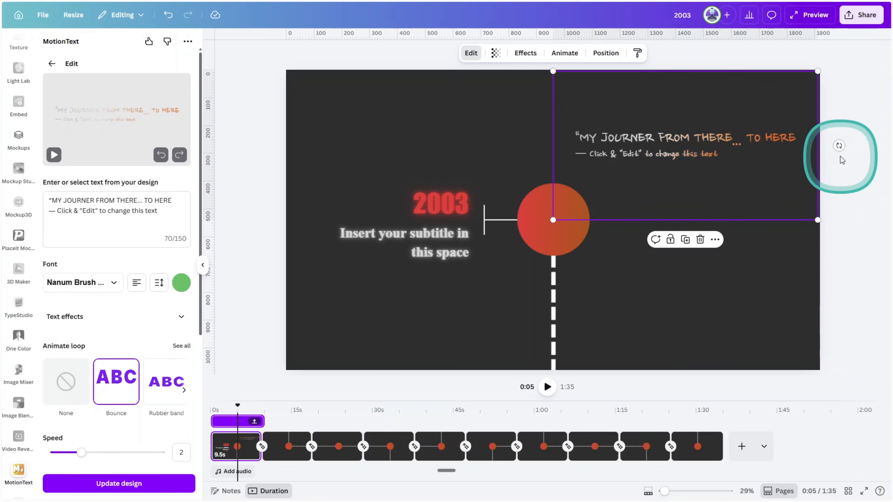
{"action": "left_click", "coordinate": [858, 179]}
Insert a circle on the page and fill it with the dark grey document colour
{"action": "left_click", "coordinate": [470, 137]}
{"action": "key", "text": "c"}
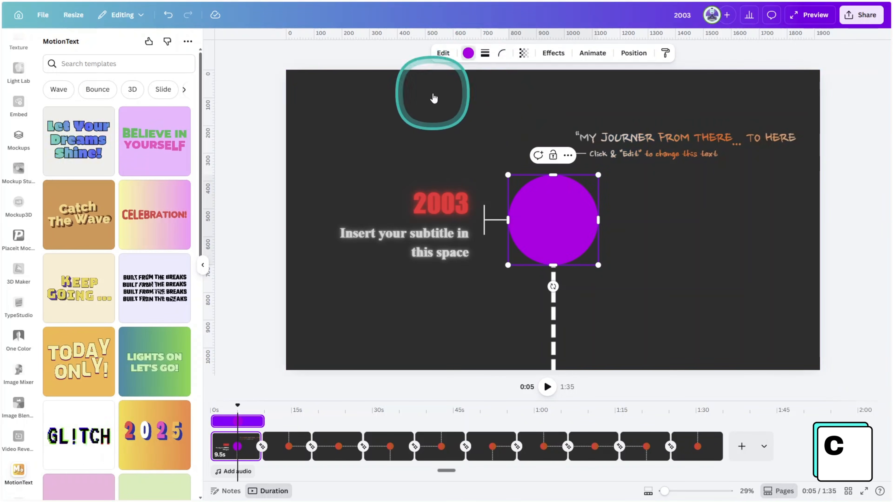
{"action": "left_click", "coordinate": [468, 53]}
{"action": "left_click", "coordinate": [97, 110]}
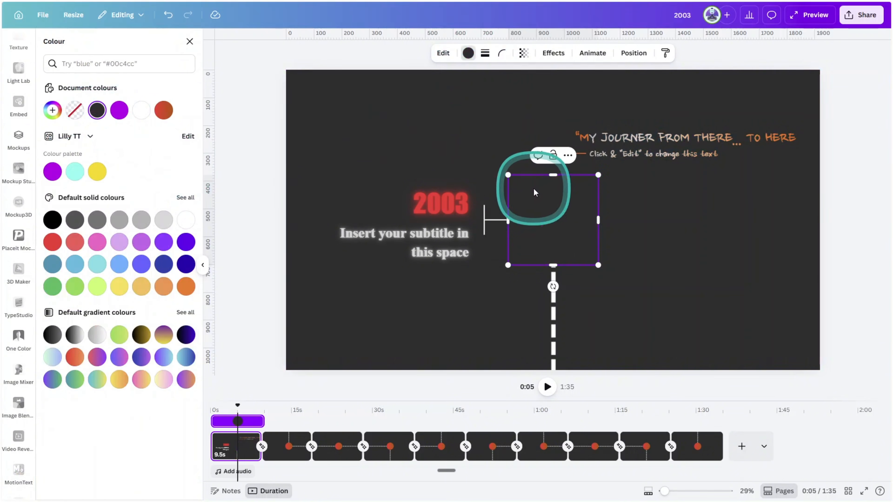
Give the circle a long-dashed stroke of weight 7 with a light-to-dark blue gradient, and place it smaller over the start of 2003
{"action": "left_click", "coordinate": [485, 53]}
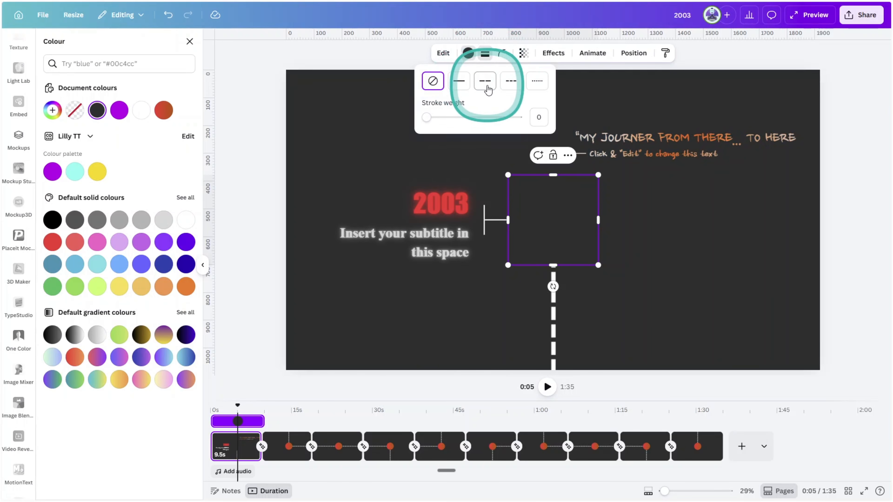
{"action": "left_click", "coordinate": [485, 83]}
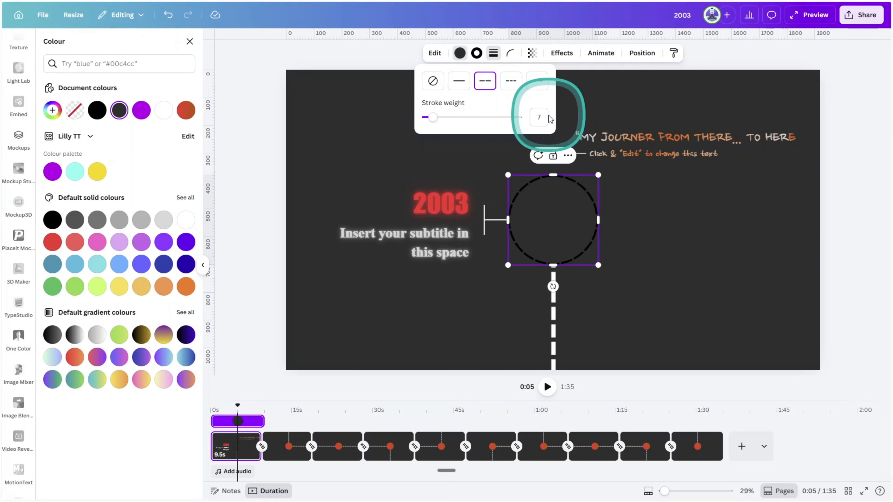
{"action": "left_click", "coordinate": [477, 53]}
{"action": "left_click", "coordinate": [185, 357]}
{"action": "left_click_drag", "start_coordinate": [553, 211], "coordinate": [389, 174]}
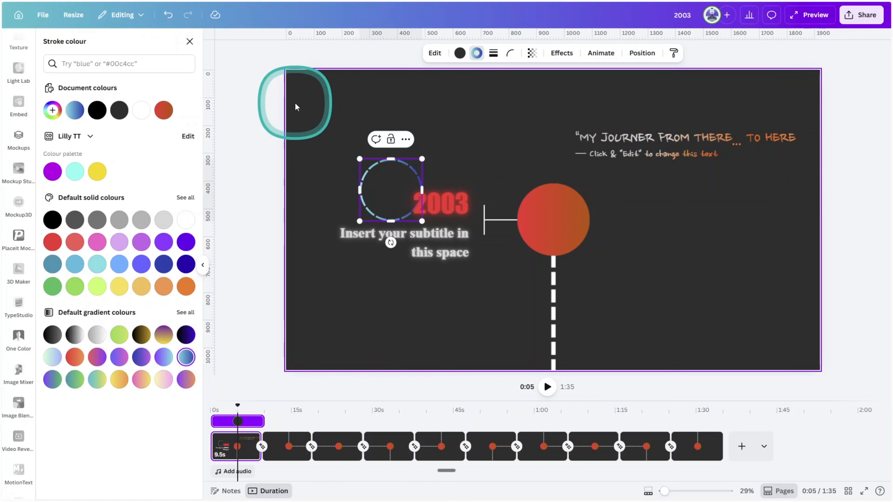
Search the elements for "circle glow" and add the white glow with the pale violet edge
{"action": "left_click", "coordinate": [189, 41]}
{"action": "left_click", "coordinate": [97, 45]}
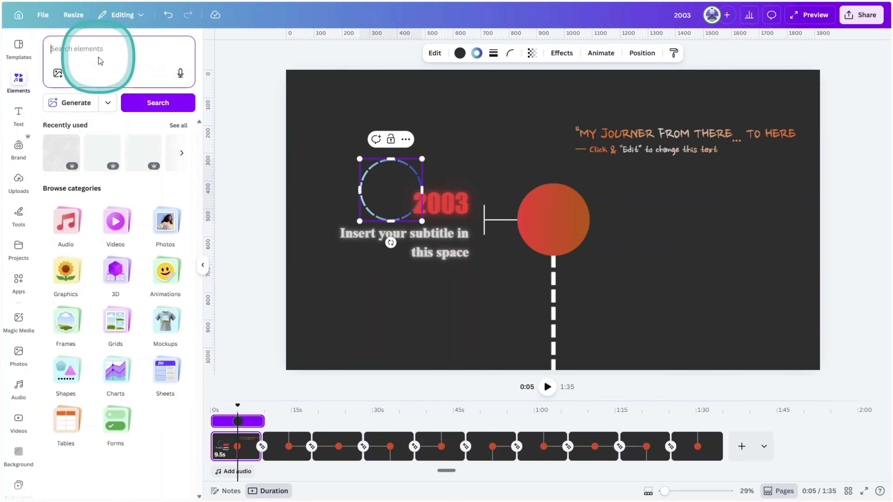
{"action": "type", "text": "circle glow"}
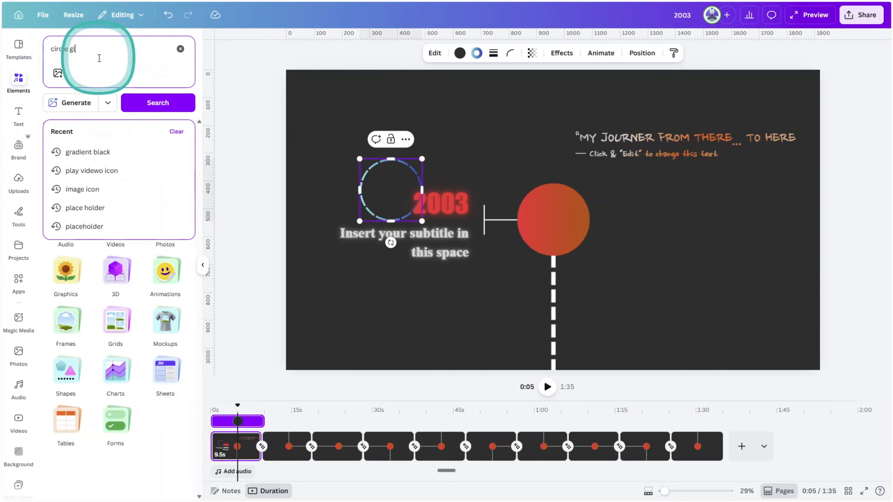
{"action": "key", "text": "Return"}
{"action": "left_click", "coordinate": [60, 199]}
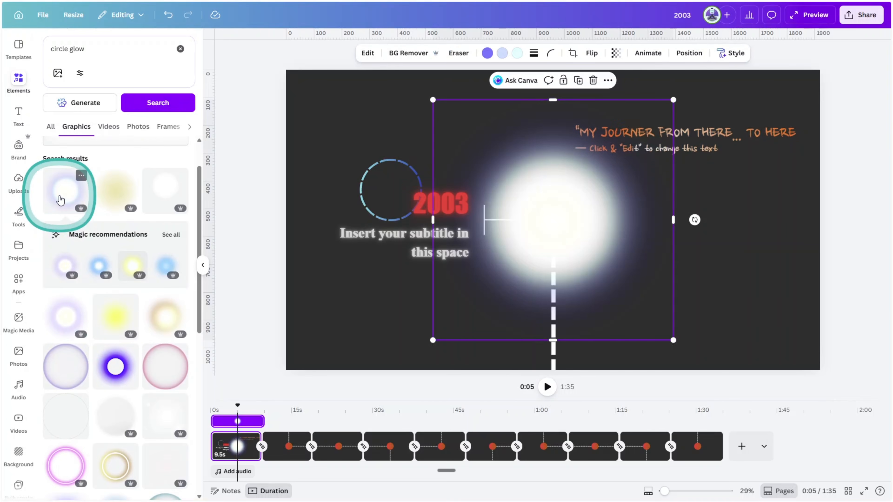
Shrink the glow, centre it on the dashed circle, and move its layer directly beneath that circle
{"action": "left_click_drag", "start_coordinate": [674, 340], "coordinate": [576, 243]}
{"action": "left_click_drag", "start_coordinate": [504, 172], "coordinate": [390, 190]}
{"action": "left_click_drag", "start_coordinate": [462, 119], "coordinate": [446, 136]}
{"action": "left_click", "coordinate": [689, 53]}
{"action": "left_click", "coordinate": [159, 64]}
{"action": "left_click_drag", "start_coordinate": [158, 181], "coordinate": [158, 215]}
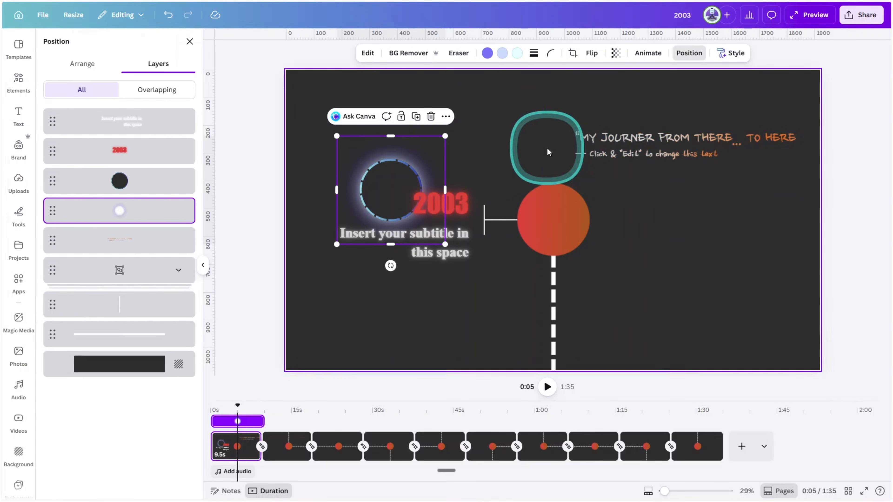
Change the glow's violet colour to dark blue
{"action": "left_click", "coordinate": [487, 53]}
{"action": "left_click", "coordinate": [163, 313]}
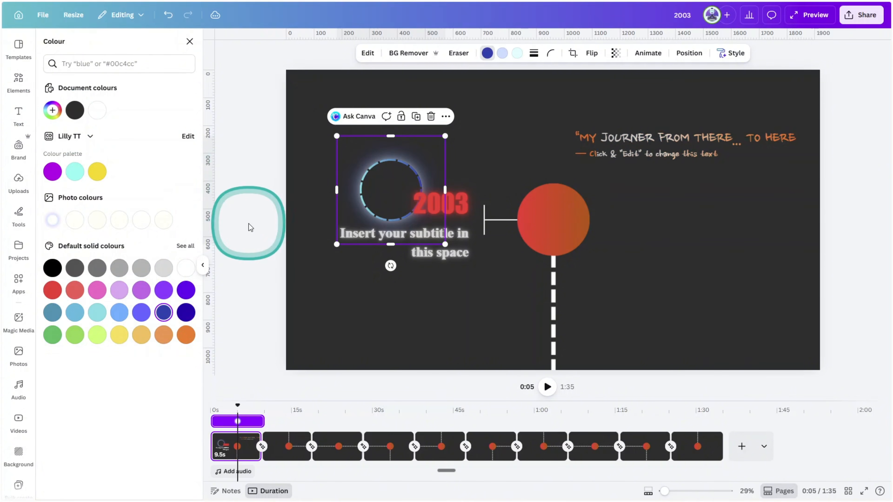
{"action": "left_click", "coordinate": [250, 228]}
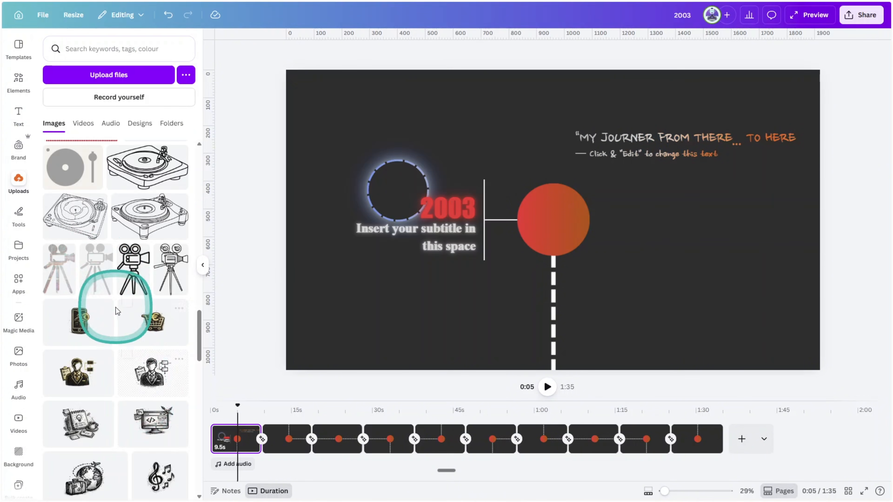
Insert the light grey film camera on a tripod from the uploads and fit it inside the dashed circle
{"action": "left_click", "coordinate": [95, 273]}
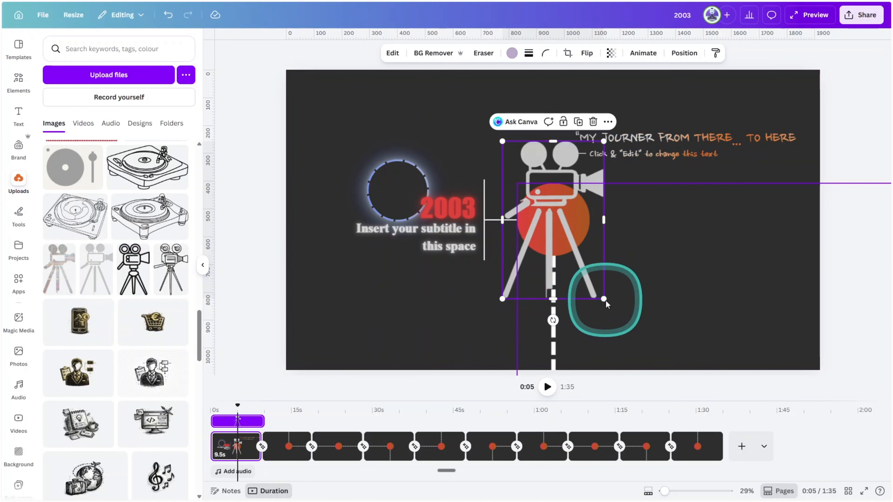
{"action": "left_click_drag", "start_coordinate": [597, 291], "coordinate": [395, 185]}
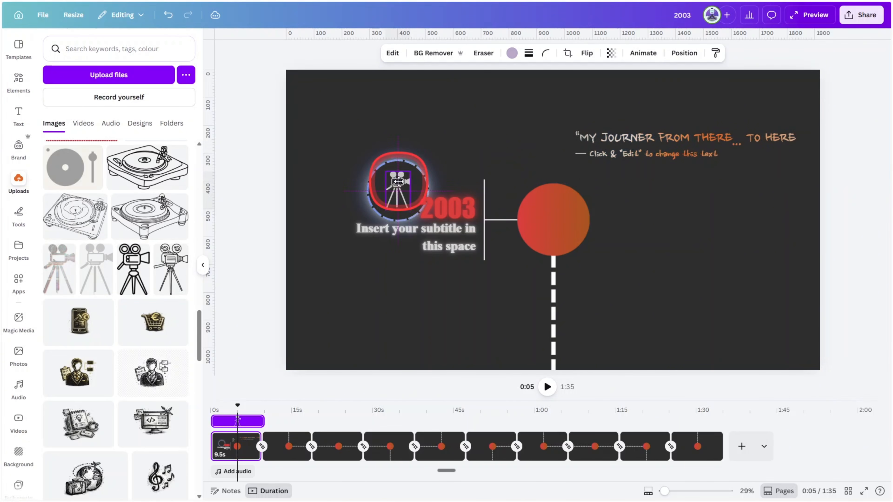
{"action": "left_click", "coordinate": [262, 200]}
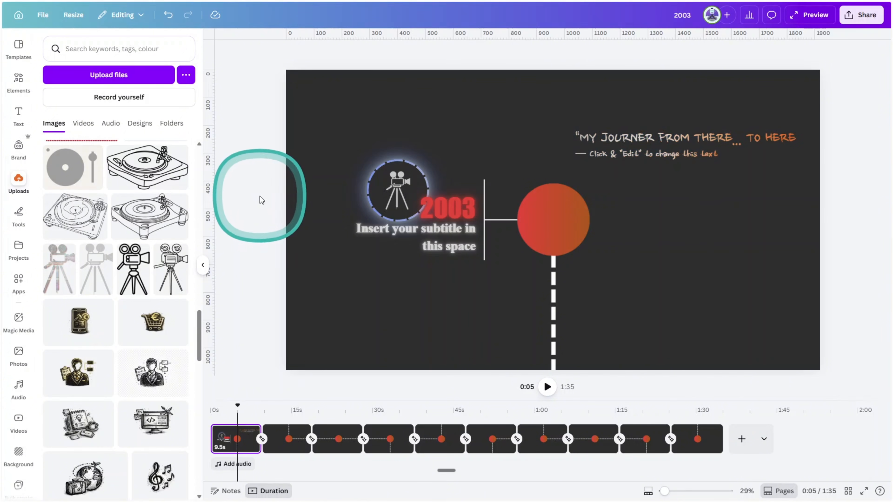
Apply the Wipe animation to the horizontal connector with a leftward direction, and to the vertical line as well
{"action": "left_click", "coordinate": [496, 220]}
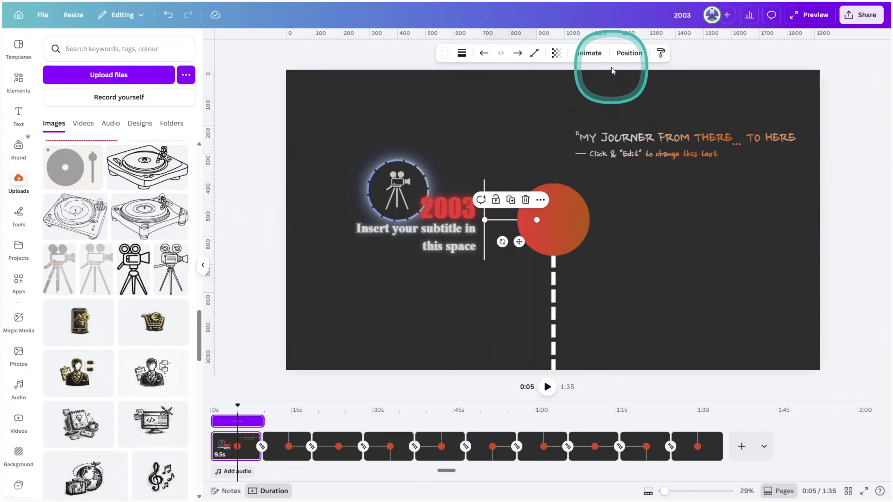
{"action": "left_click", "coordinate": [588, 53]}
{"action": "left_click", "coordinate": [130, 280]}
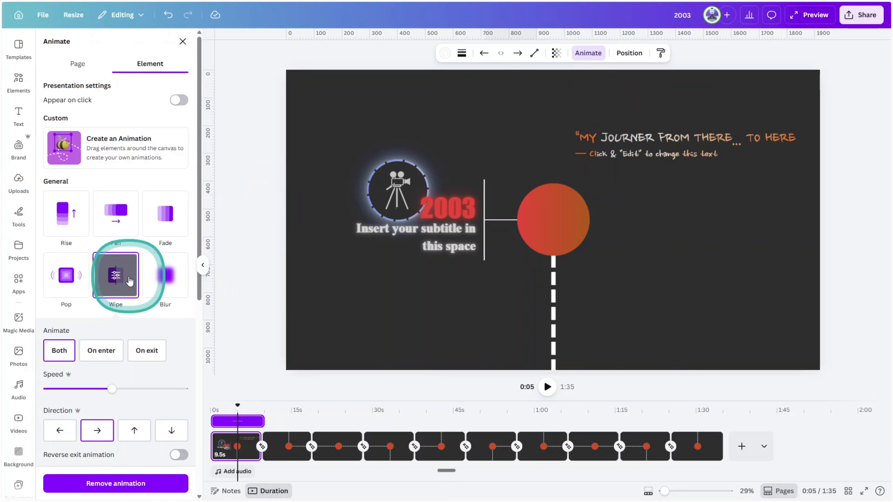
{"action": "left_click", "coordinate": [487, 256]}
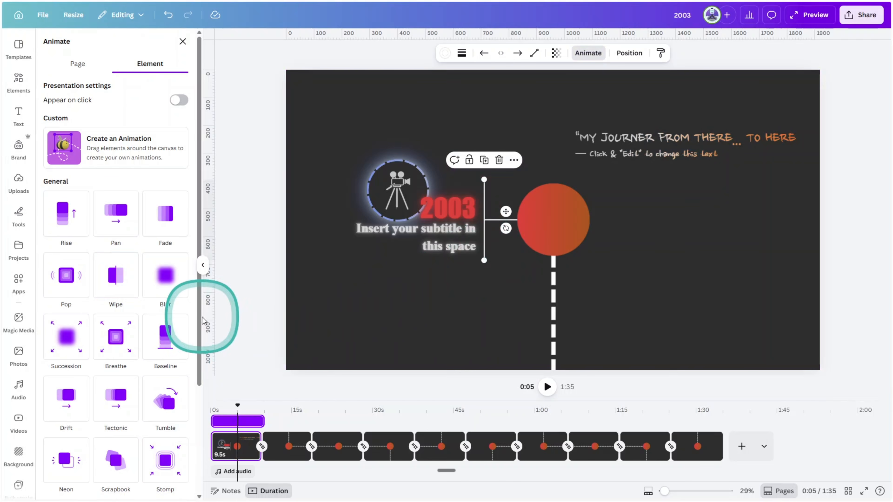
{"action": "left_click", "coordinate": [122, 284]}
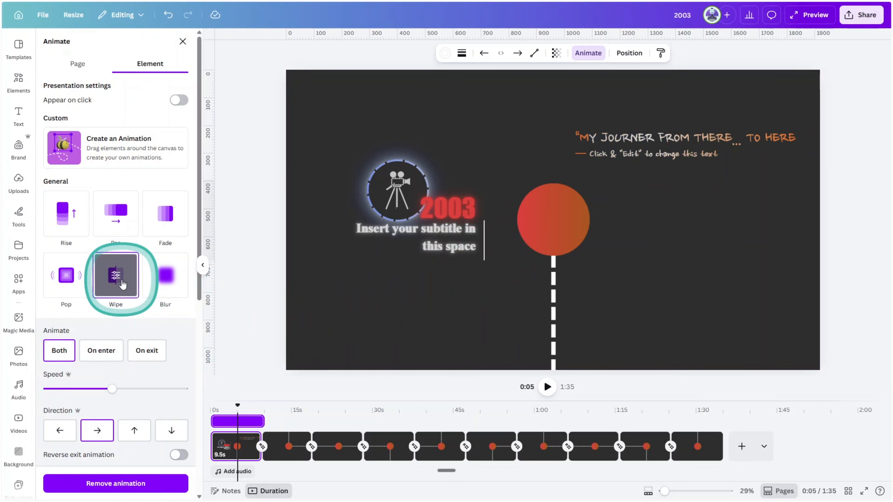
Animate the 2003 text with Ascend and the subtitle with Baseline
{"action": "left_click", "coordinate": [446, 211]}
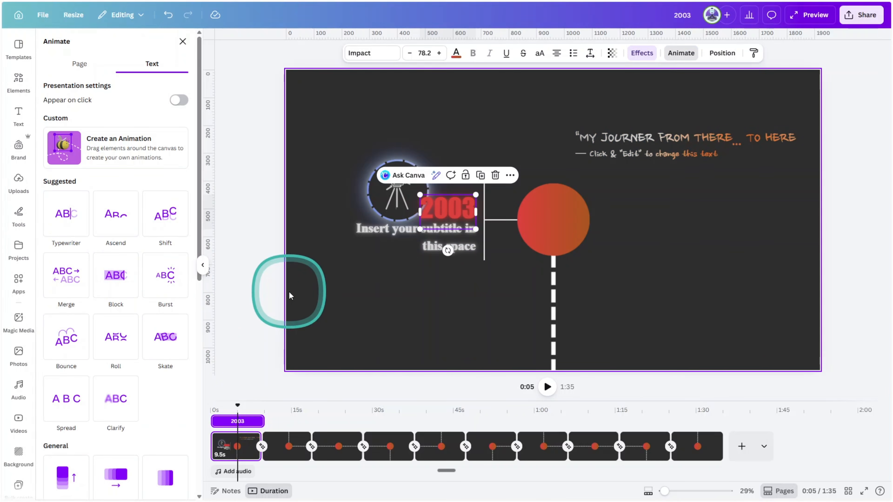
{"action": "left_click", "coordinate": [115, 214]}
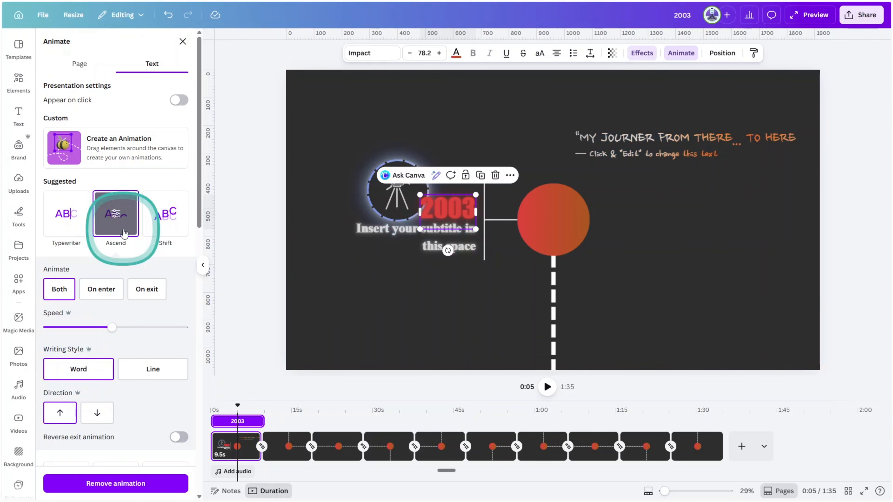
{"action": "left_click", "coordinate": [360, 228]}
{"action": "scroll", "coordinate": [167, 399], "scroll_direction": "down", "scroll_amount": 5}
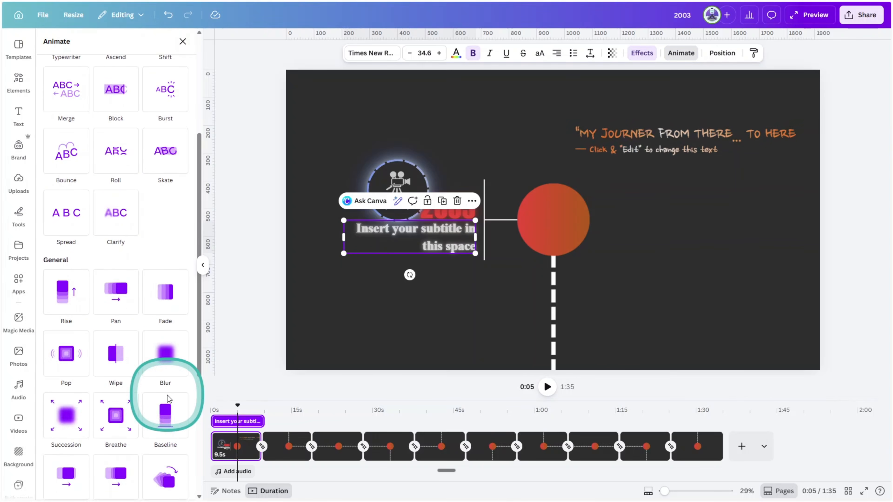
{"action": "left_click", "coordinate": [167, 408]}
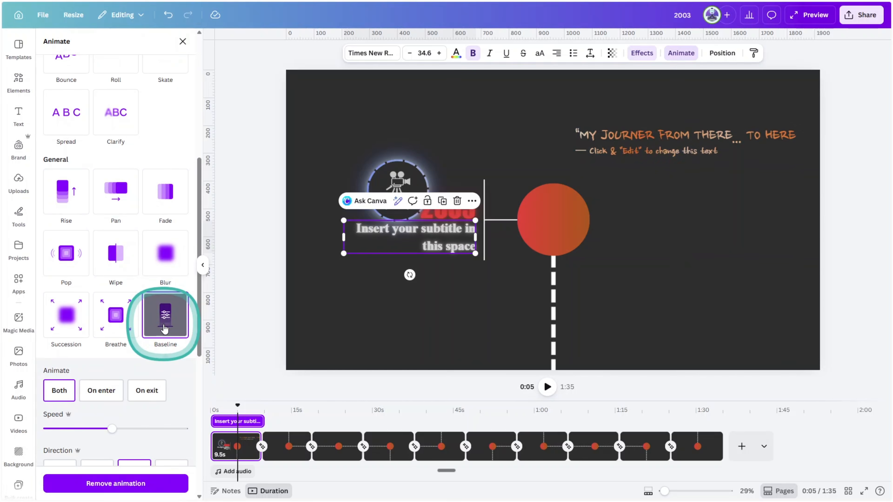
Apply the Baseline animation to the dashed circle around the camera and add the Rotate effect to it
{"action": "scroll", "coordinate": [102, 363], "scroll_direction": "down", "scroll_amount": 3}
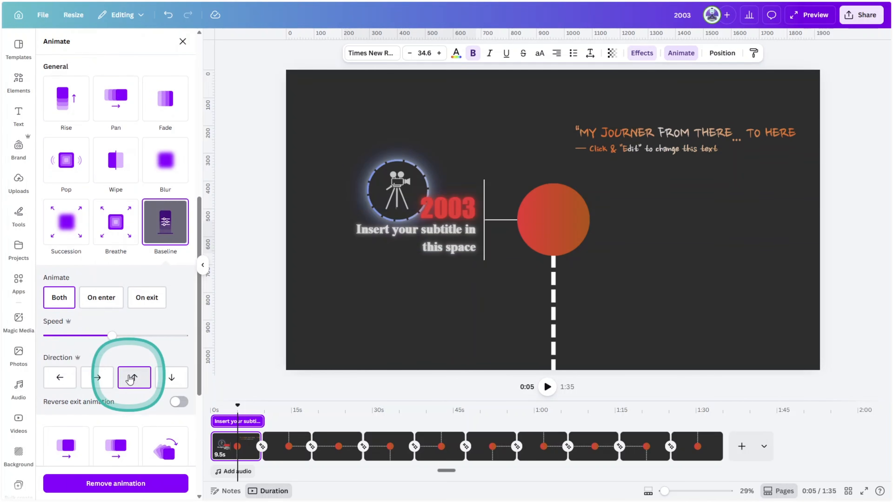
{"action": "left_click", "coordinate": [370, 182]}
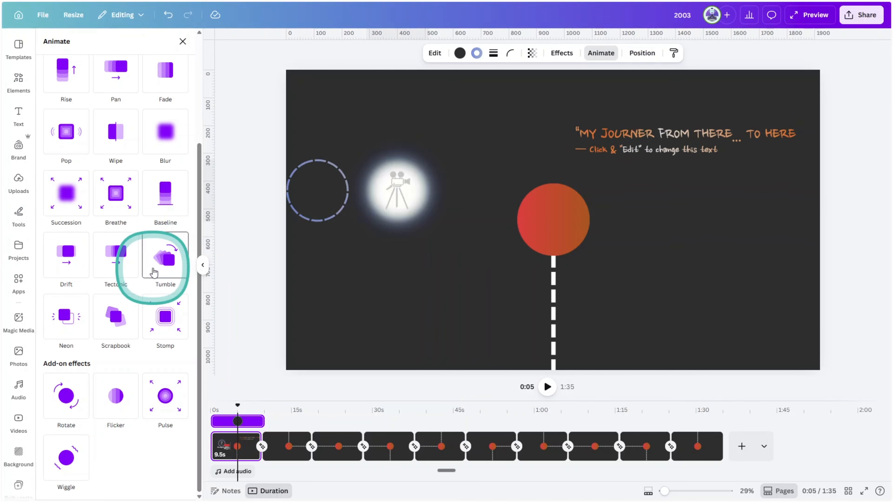
{"action": "left_click", "coordinate": [177, 200]}
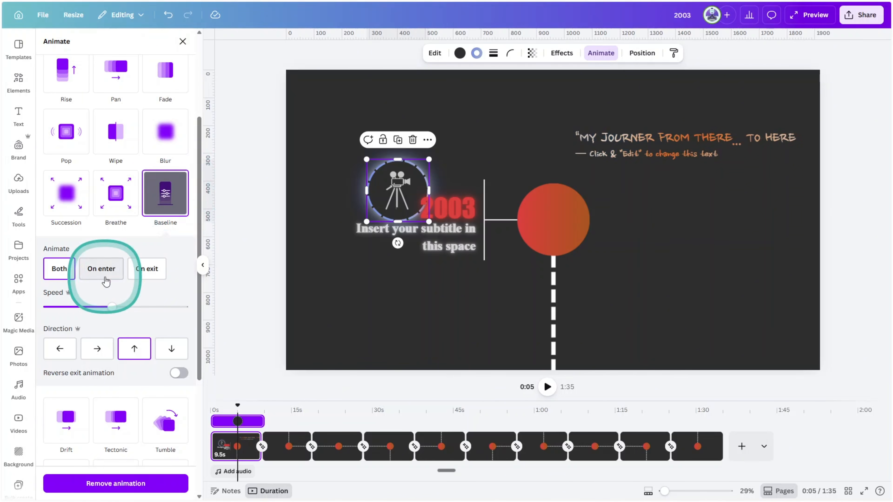
{"action": "scroll", "coordinate": [104, 278], "scroll_direction": "down", "scroll_amount": 5}
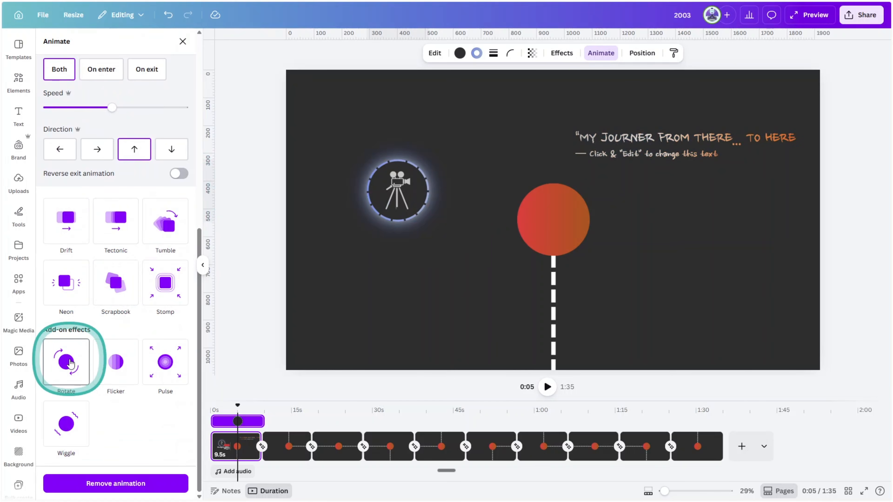
{"action": "left_click", "coordinate": [70, 362]}
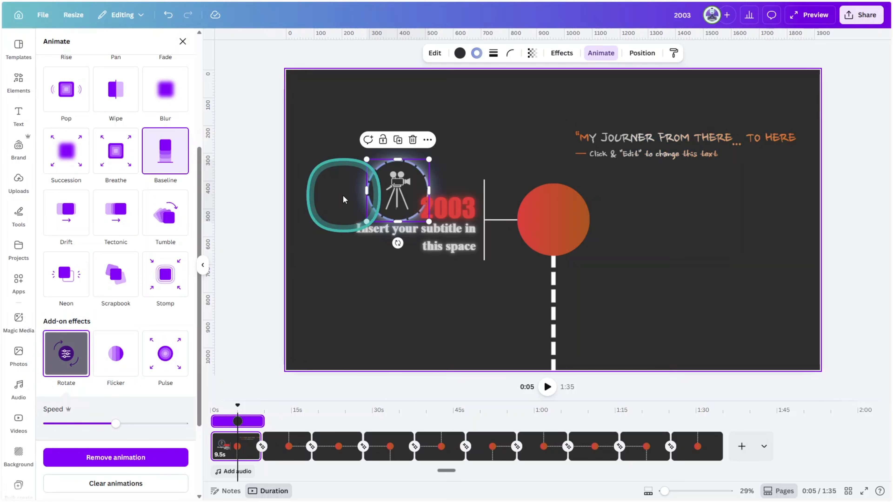
Animate the glow behind the camera icon with Fade and add the Flicker effect
{"action": "left_click", "coordinate": [352, 184]}
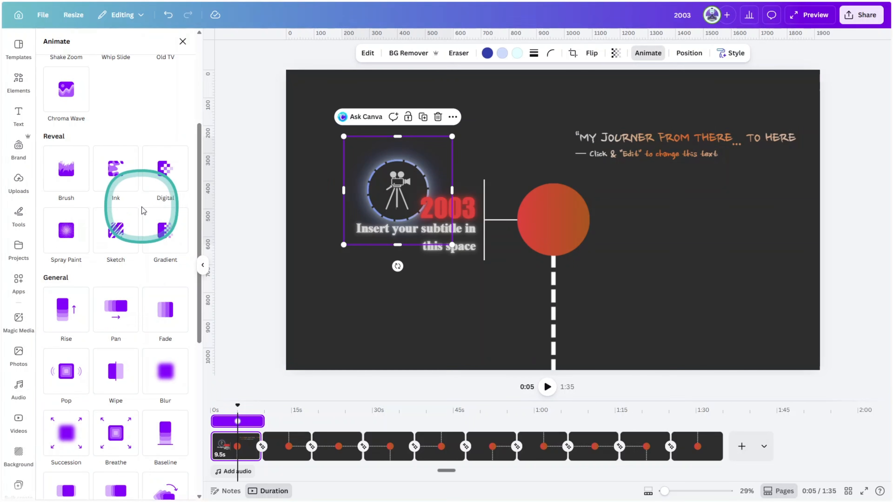
{"action": "left_click", "coordinate": [168, 318]}
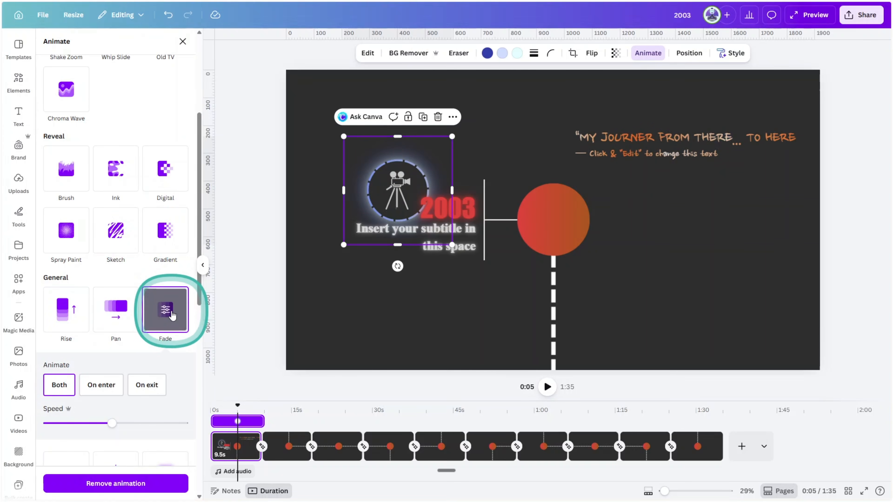
{"action": "scroll", "coordinate": [165, 345], "scroll_direction": "down", "scroll_amount": 10}
{"action": "left_click", "coordinate": [122, 360]}
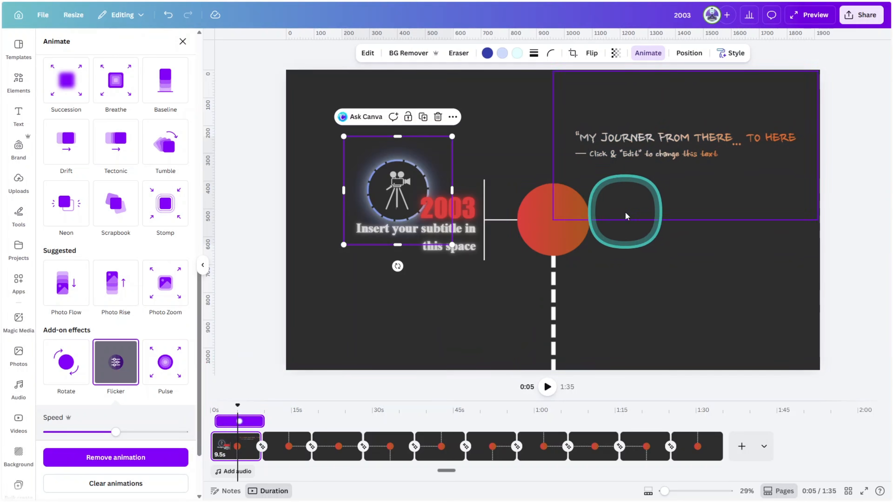
Apply the Baseline animation to the red circle marker's group, on enter only, and reduce its speed
{"action": "left_click", "coordinate": [640, 234]}
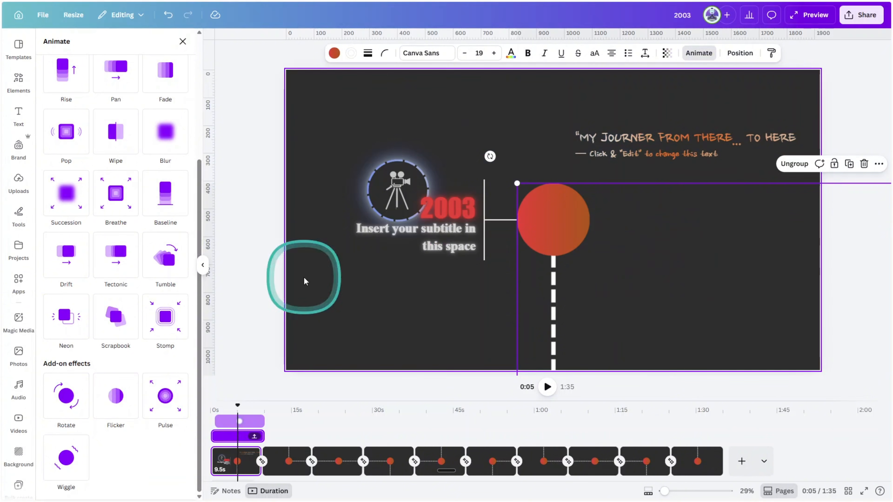
{"action": "left_click", "coordinate": [175, 206]}
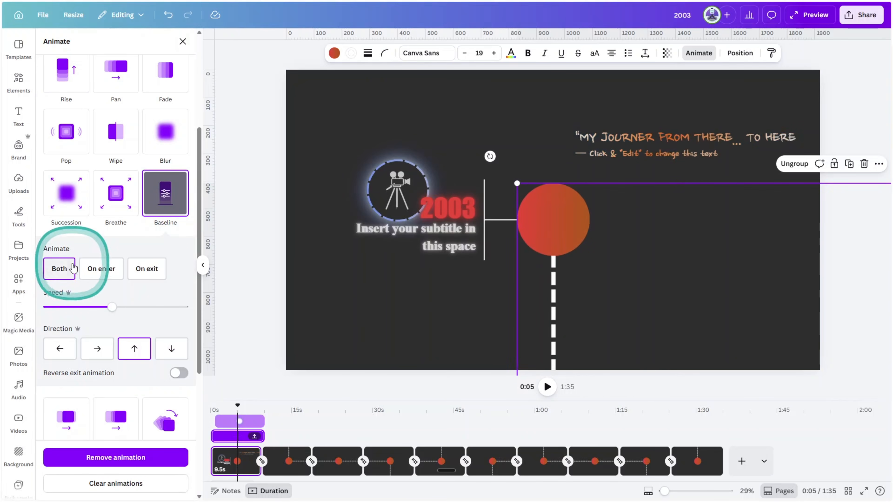
{"action": "left_click", "coordinate": [101, 268]}
{"action": "left_click_drag", "start_coordinate": [73, 307], "coordinate": [67, 307]}
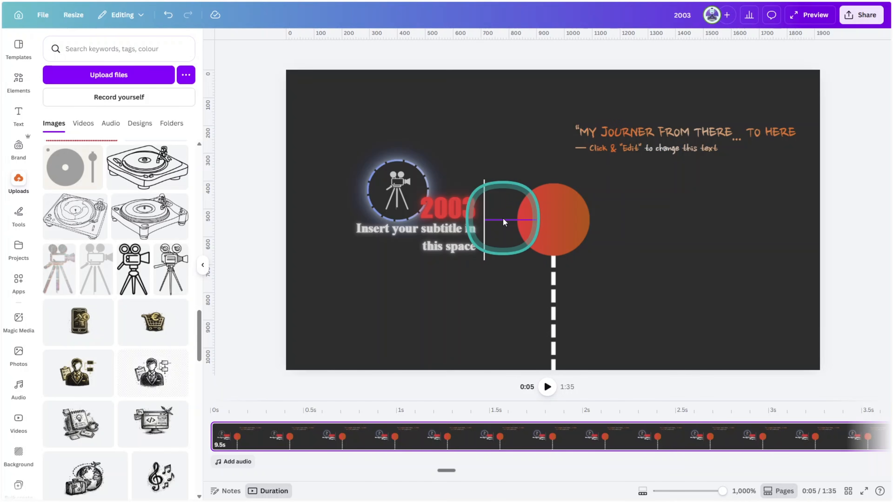
Show element timing and delay the horizontal connector's start to about 1.6 s and the vertical line's to about 2.1 s
{"action": "right_click", "coordinate": [504, 222]}
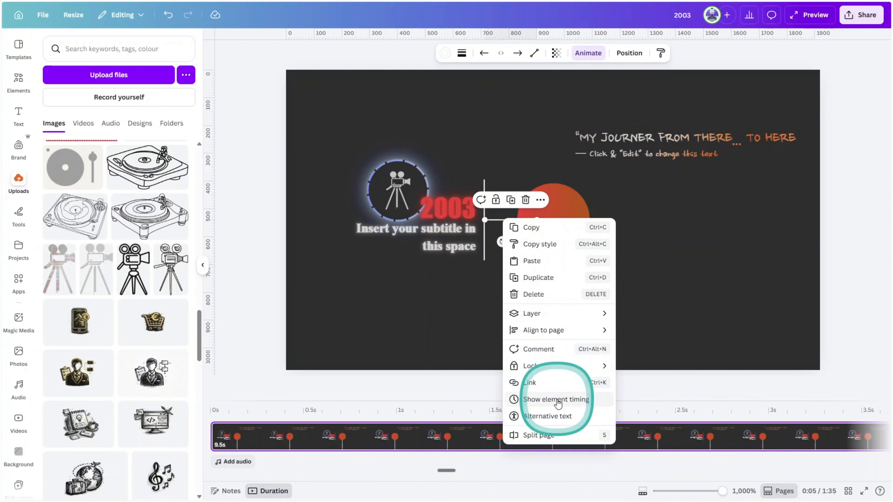
{"action": "left_click", "coordinate": [554, 399]}
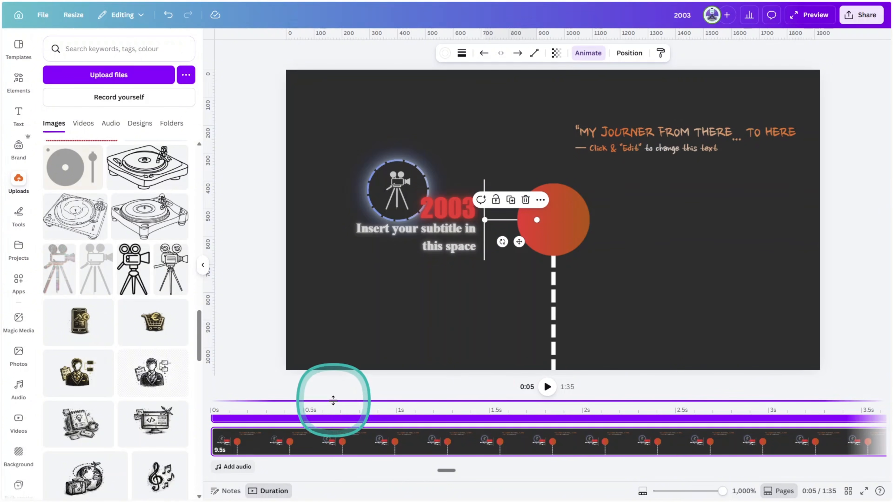
{"action": "left_click_drag", "start_coordinate": [333, 401], "coordinate": [335, 338]}
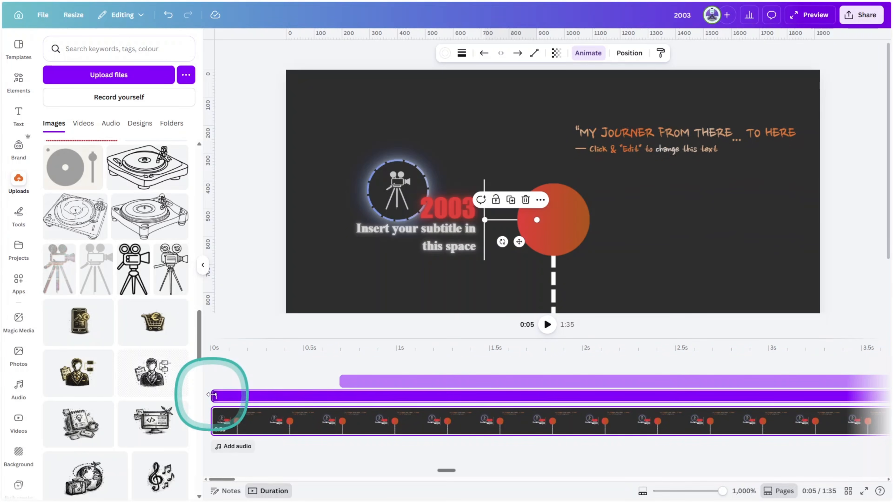
{"action": "left_click_drag", "start_coordinate": [213, 396], "coordinate": [514, 397]}
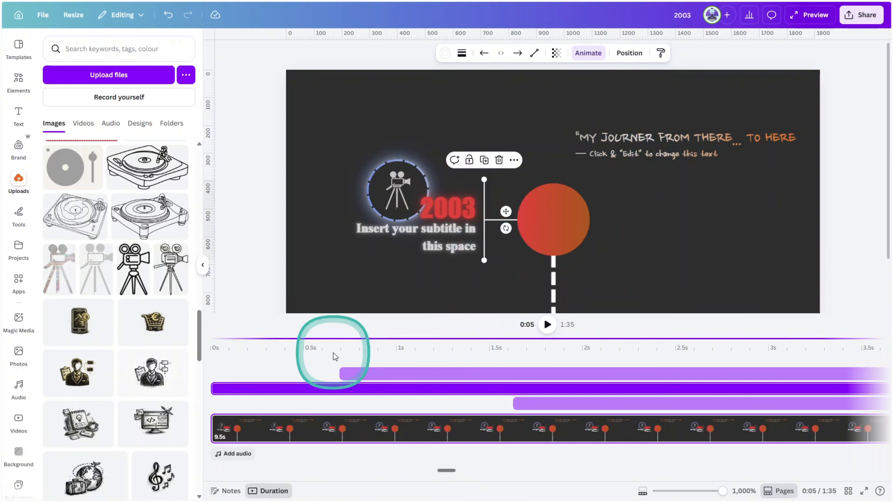
{"action": "left_click_drag", "start_coordinate": [215, 389], "coordinate": [478, 388]}
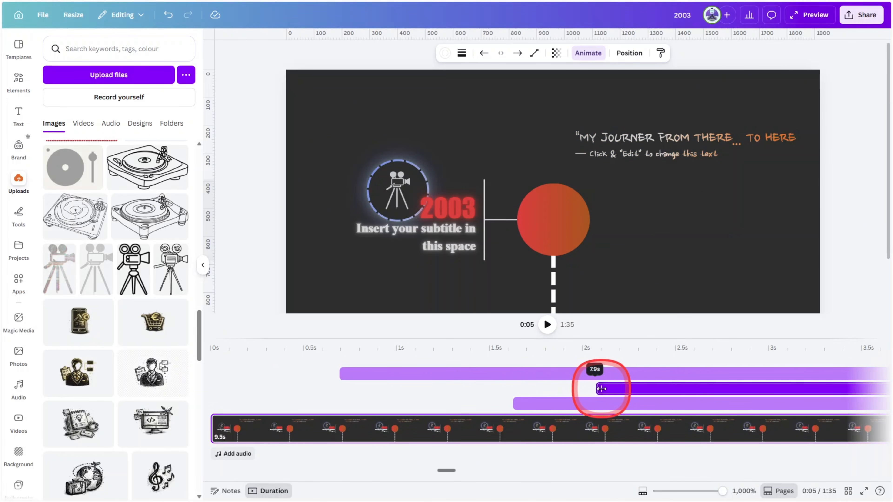
{"action": "left_click_drag", "start_coordinate": [607, 388], "coordinate": [606, 388]}
Delay the start of the 2003 text to about 2.2 s and of the subtitle to about 2.5 s
{"action": "left_click", "coordinate": [464, 206]}
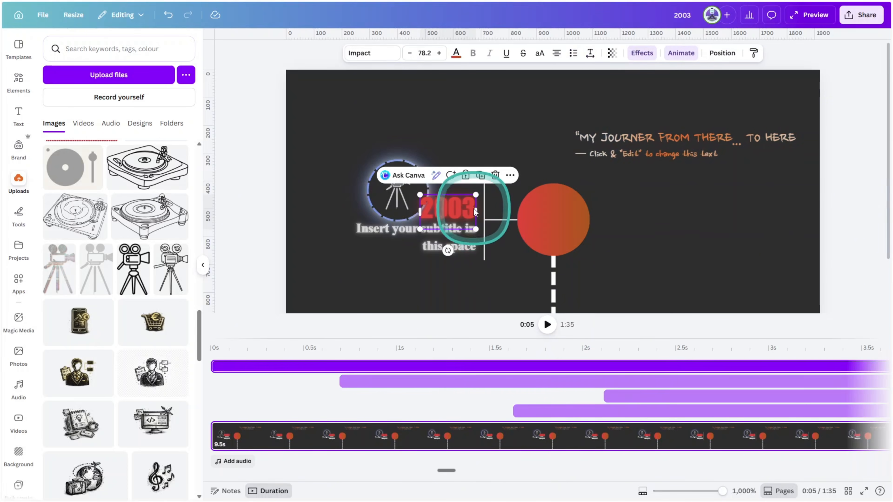
{"action": "left_click_drag", "start_coordinate": [214, 366], "coordinate": [534, 353]}
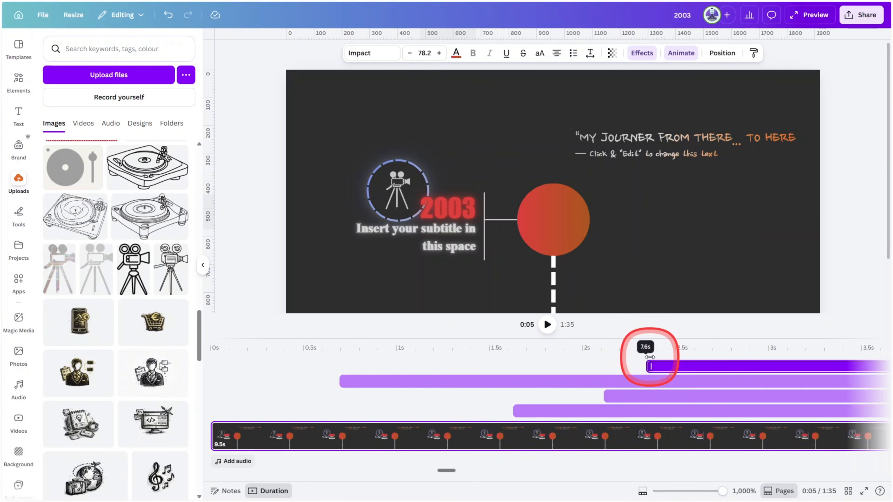
{"action": "left_click_drag", "start_coordinate": [631, 359], "coordinate": [631, 359]}
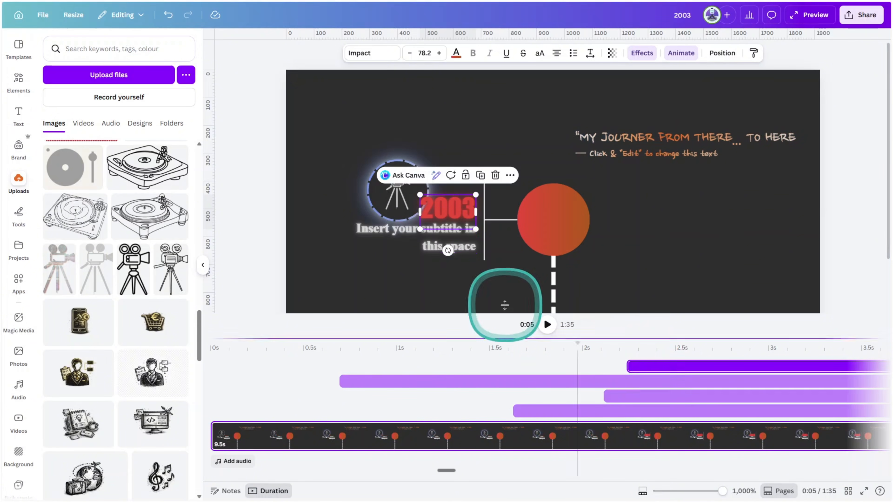
{"action": "left_click", "coordinate": [384, 244]}
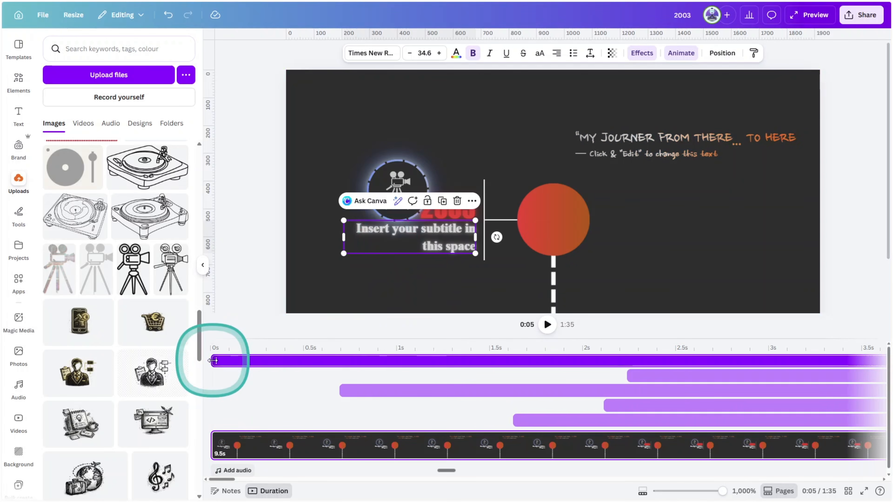
{"action": "left_click_drag", "start_coordinate": [213, 359], "coordinate": [538, 341]}
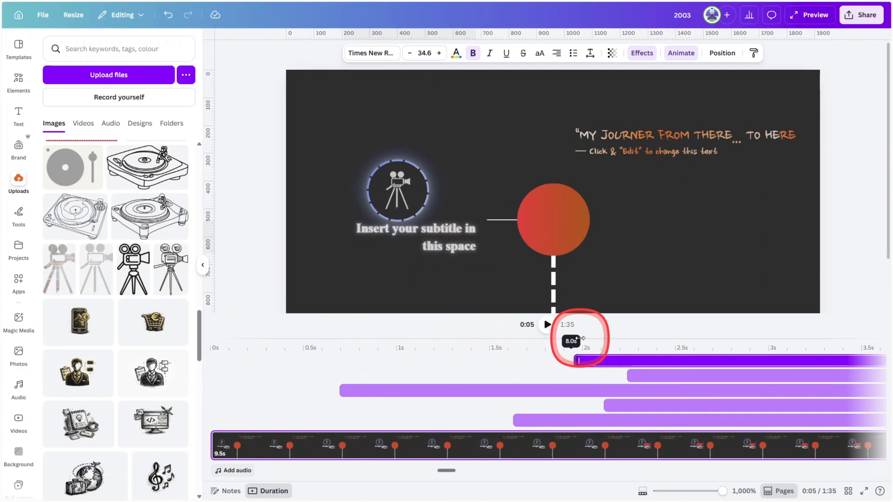
{"action": "left_click_drag", "start_coordinate": [615, 340], "coordinate": [683, 340]}
Delay the dashed circle's start to about 2.8 s, the camera's to about 3 s and the glow's to about 3.2 s
{"action": "left_click", "coordinate": [387, 210]}
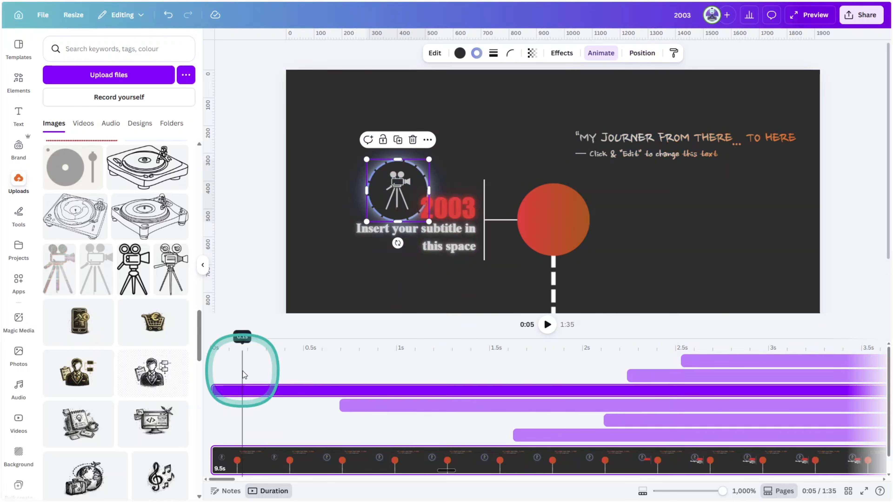
{"action": "left_click_drag", "start_coordinate": [215, 388], "coordinate": [735, 372]}
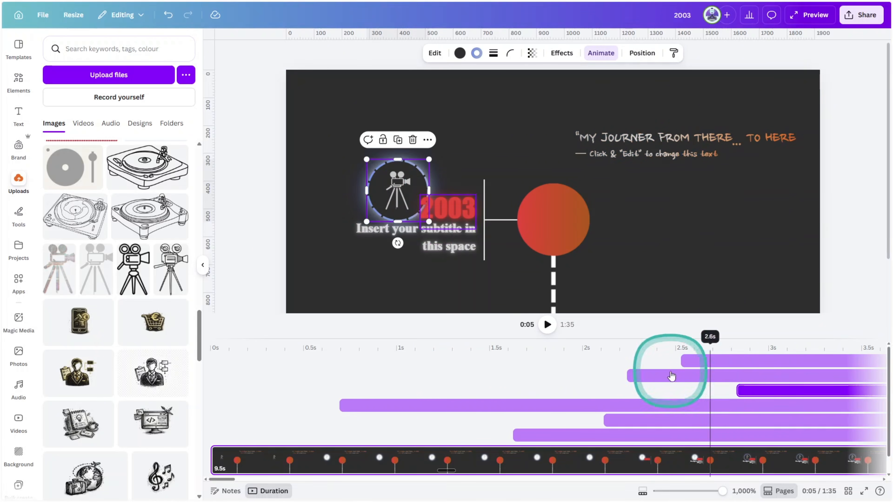
{"action": "left_click", "coordinate": [395, 183]}
{"action": "left_click_drag", "start_coordinate": [213, 390], "coordinate": [791, 447]}
{"action": "scroll", "coordinate": [703, 419], "scroll_direction": "down", "scroll_amount": 3}
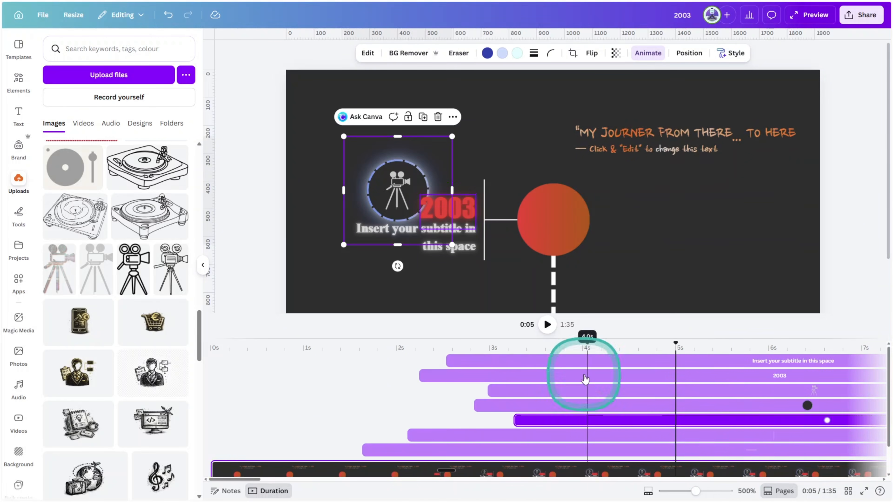
Delay the handwritten title graphic's start to about 3.4 s and preview the video
{"action": "mouse_move", "coordinate": [582, 339]}
{"action": "left_mouse_down"}
{"action": "mouse_move", "coordinate": [580, 291]}
{"action": "mouse_move", "coordinate": [573, 352]}
{"action": "left_mouse_up"}
{"action": "left_click", "coordinate": [661, 164]}
{"action": "left_click_drag", "start_coordinate": [212, 448], "coordinate": [526, 449]}
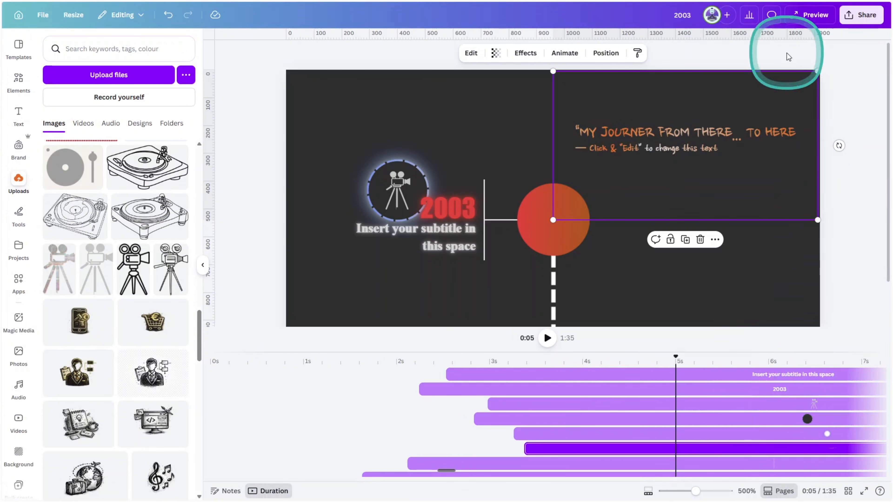
{"action": "key", "text": "ctrl+alt+p"}
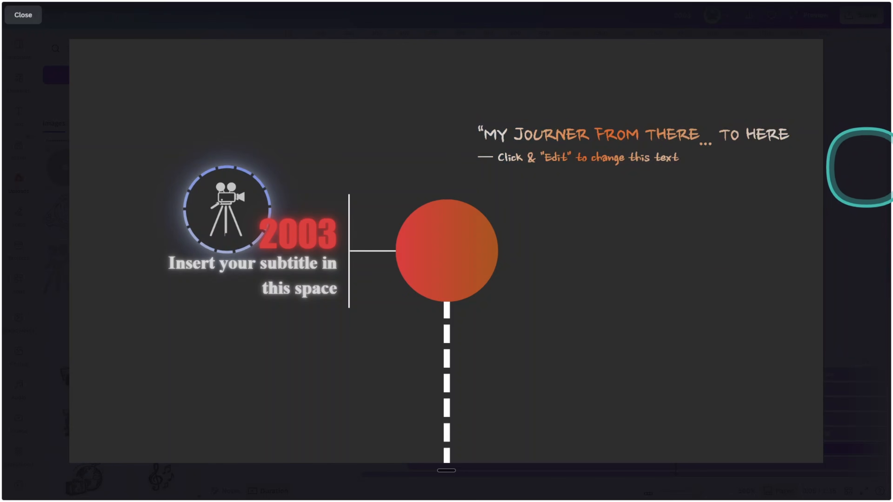
{"action": "key", "text": "Escape"}
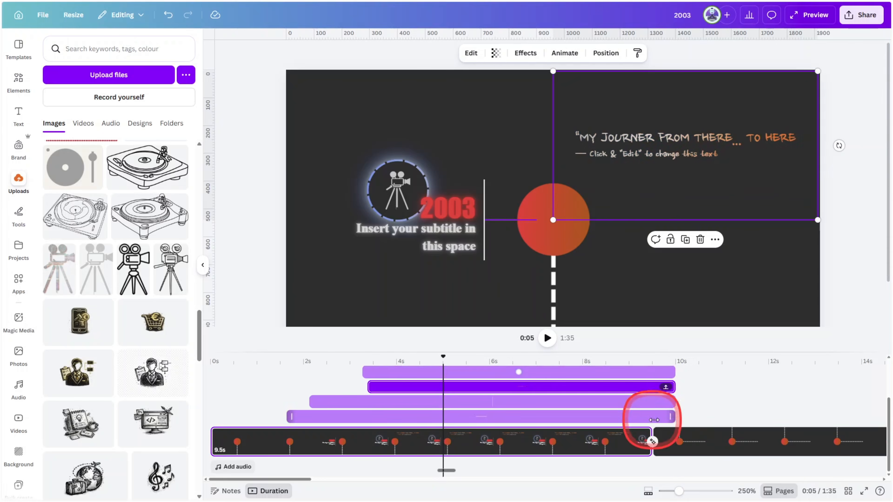
Trim the ends of the first page's element timings to about 9 s and play back the transition to the second page
{"action": "left_click_drag", "start_coordinate": [654, 420], "coordinate": [629, 404]}
{"action": "left_click_drag", "start_coordinate": [670, 392], "coordinate": [630, 390]}
{"action": "left_click_drag", "start_coordinate": [669, 376], "coordinate": [629, 376]}
{"action": "scroll", "coordinate": [647, 390], "scroll_direction": "up", "scroll_amount": 2}
{"action": "left_click_drag", "start_coordinate": [667, 407], "coordinate": [630, 406]}
{"action": "left_click_drag", "start_coordinate": [671, 393], "coordinate": [635, 379]}
{"action": "scroll", "coordinate": [637, 378], "scroll_direction": "up", "scroll_amount": 1}
{"action": "scroll", "coordinate": [634, 388], "scroll_direction": "down", "scroll_amount": 2}
{"action": "left_click", "coordinate": [606, 361]}
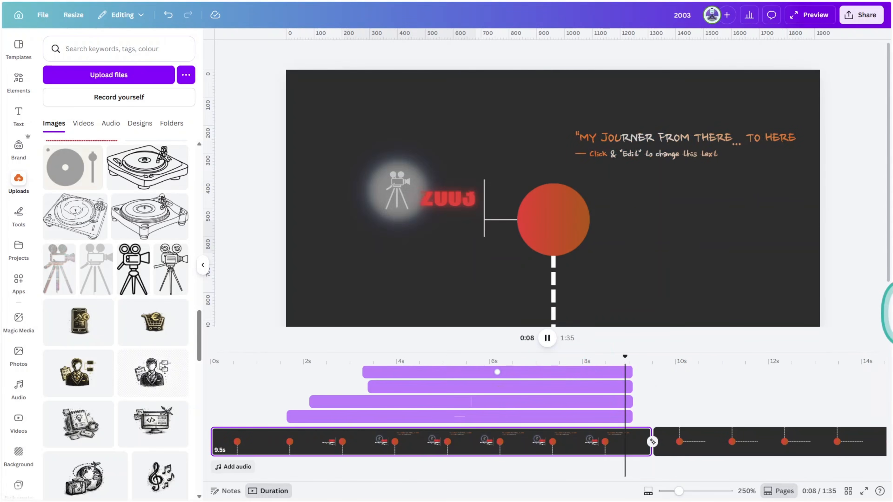
{"action": "left_click", "coordinate": [547, 338]}
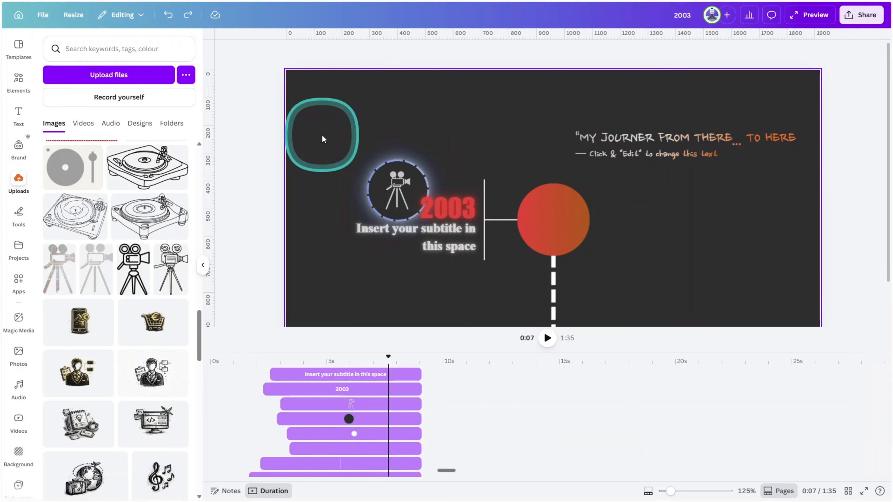
Copy the first page's icon, year, subtitle and connector lines and paste them onto the second page
{"action": "left_click", "coordinate": [378, 170]}
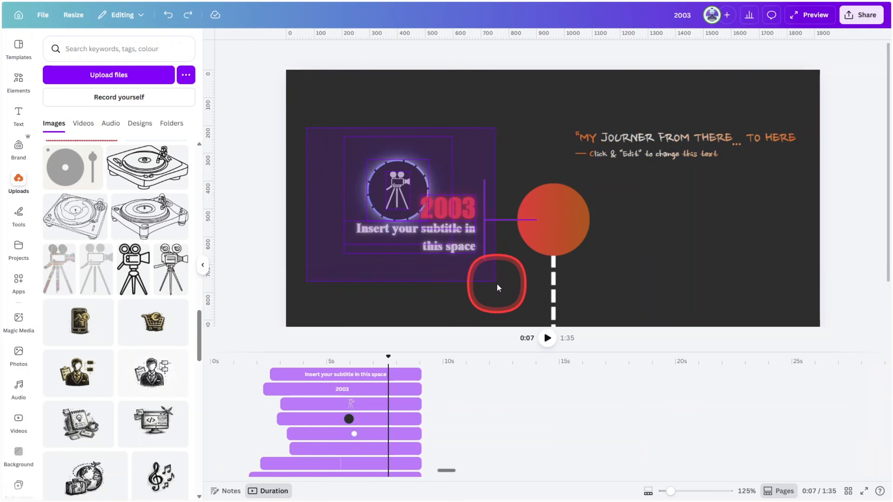
{"action": "key", "text": "ctrl+c"}
{"action": "left_click_drag", "start_coordinate": [499, 287], "coordinate": [430, 291]}
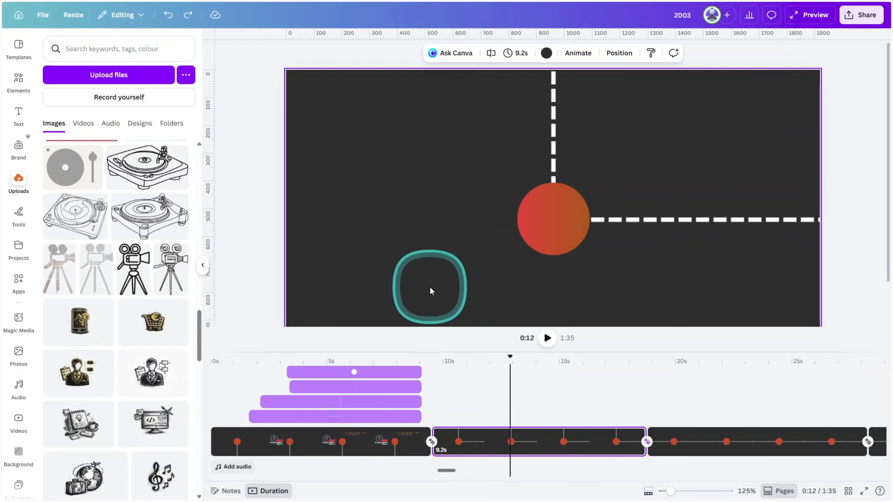
{"action": "key", "text": "ctrl+v"}
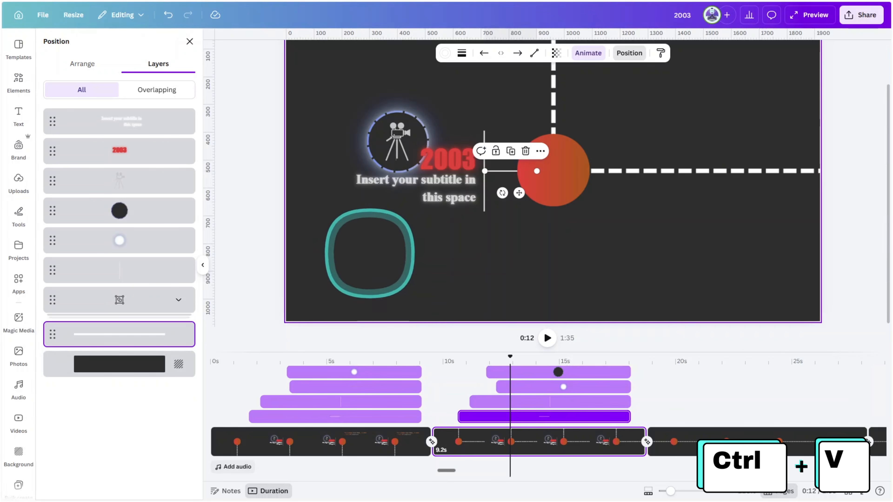
Turn the pasted connector vertical beneath the second page's circle marker and place the other line horizontally across its lower end
{"action": "left_click_drag", "start_coordinate": [496, 173], "coordinate": [513, 214]}
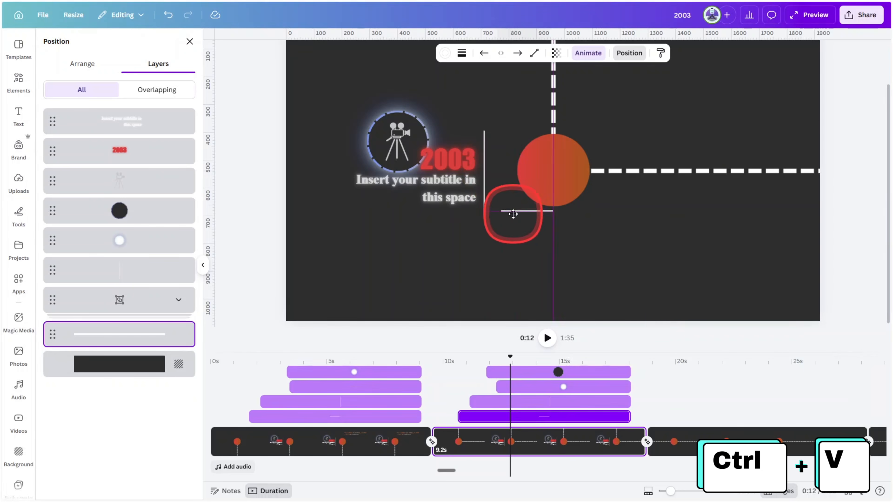
{"action": "left_click_drag", "start_coordinate": [575, 261], "coordinate": [555, 210]}
{"action": "left_click_drag", "start_coordinate": [485, 183], "coordinate": [513, 262]}
{"action": "left_click_drag", "start_coordinate": [533, 259], "coordinate": [518, 214]}
{"action": "left_click_drag", "start_coordinate": [522, 250], "coordinate": [564, 233]}
Move the icon, year and subtitle below the circle marker and shorten the horizontal line at both ends
{"action": "left_click_drag", "start_coordinate": [369, 116], "coordinate": [459, 210]}
{"action": "left_click_drag", "start_coordinate": [462, 166], "coordinate": [530, 260]}
{"action": "left_click", "coordinate": [591, 233]}
{"action": "mouse_move", "coordinate": [593, 233]}
{"action": "left_mouse_down"}
{"action": "mouse_move", "coordinate": [554, 234]}
{"action": "mouse_move", "coordinate": [584, 233]}
{"action": "left_mouse_up"}
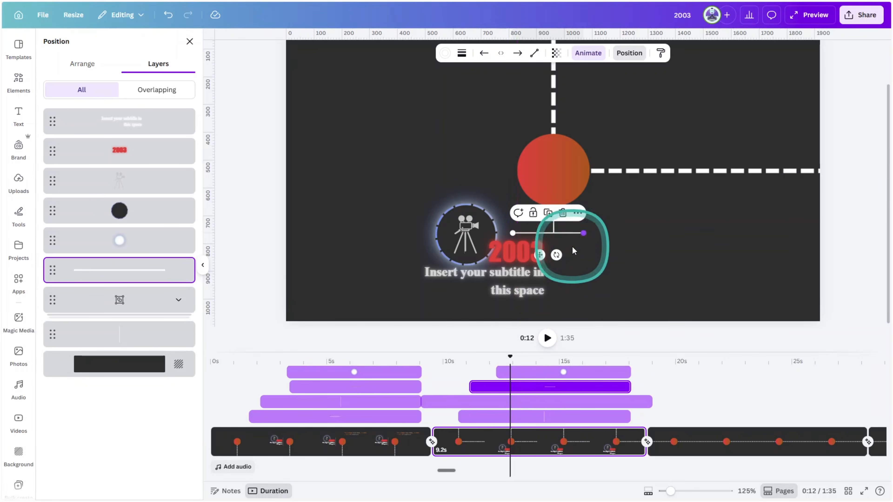
{"action": "left_click_drag", "start_coordinate": [513, 233], "coordinate": [526, 233]}
{"action": "left_click_drag", "start_coordinate": [389, 224], "coordinate": [504, 283]}
{"action": "left_click_drag", "start_coordinate": [505, 284], "coordinate": [520, 286]}
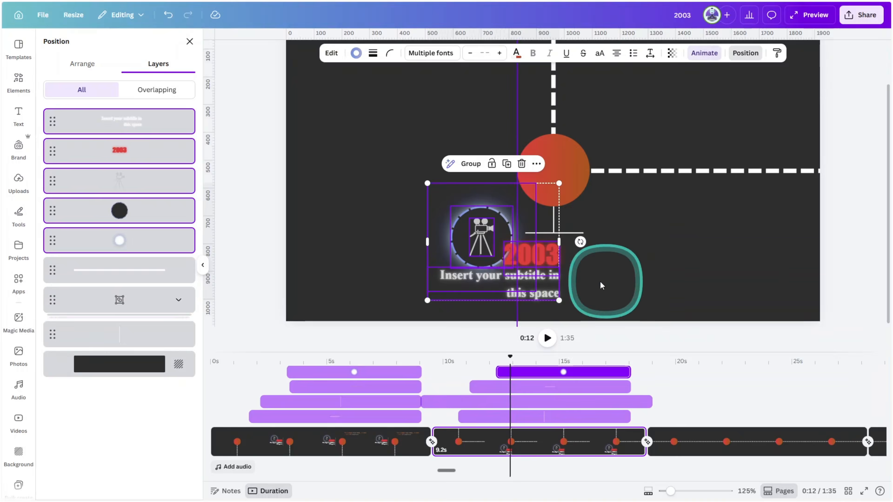
Change the second page's year text to 2004 and play back the page
{"action": "left_click", "coordinate": [604, 282]}
{"action": "double_click", "coordinate": [549, 251]}
{"action": "type", "text": "2004"}
{"action": "left_click", "coordinate": [639, 266]}
{"action": "left_click_drag", "start_coordinate": [639, 266], "coordinate": [362, 238]}
{"action": "left_click", "coordinate": [547, 409]}
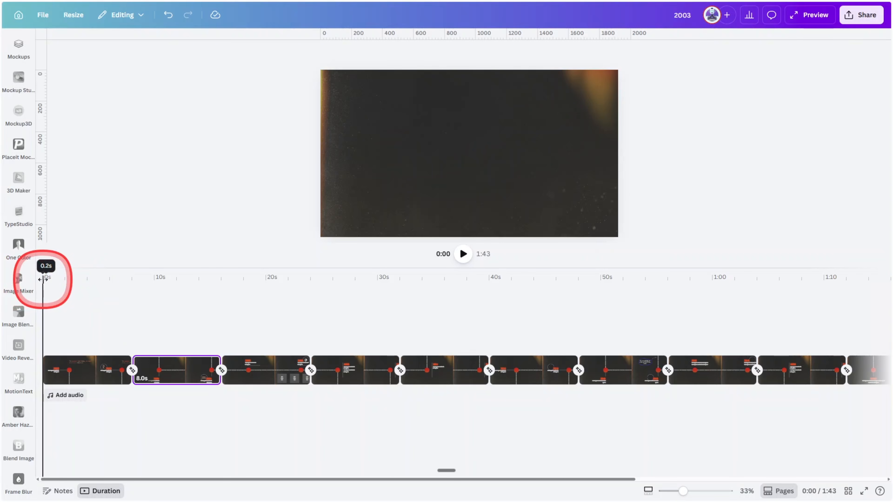
Scrub through the opening pages of the timeline to review their animations and transitions
{"action": "left_click_drag", "start_coordinate": [46, 282], "coordinate": [70, 282]}
{"action": "left_click_drag", "start_coordinate": [124, 290], "coordinate": [153, 292]}
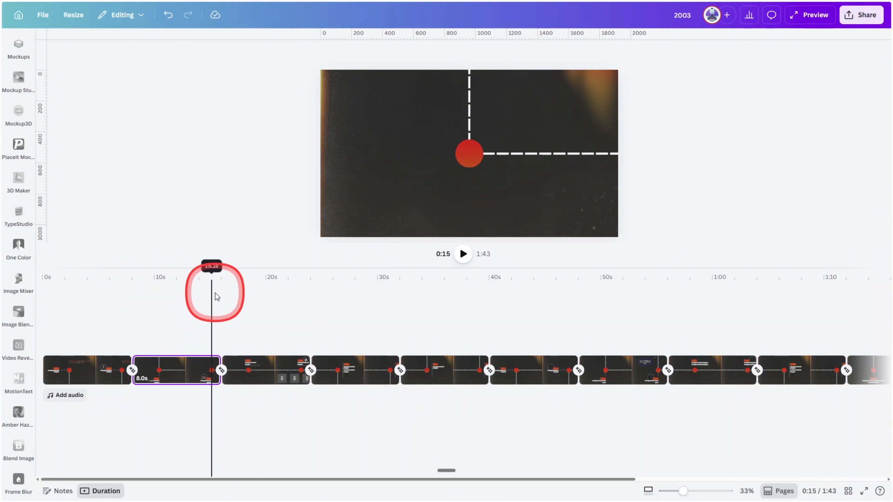
{"action": "left_click_drag", "start_coordinate": [232, 294], "coordinate": [363, 303]}
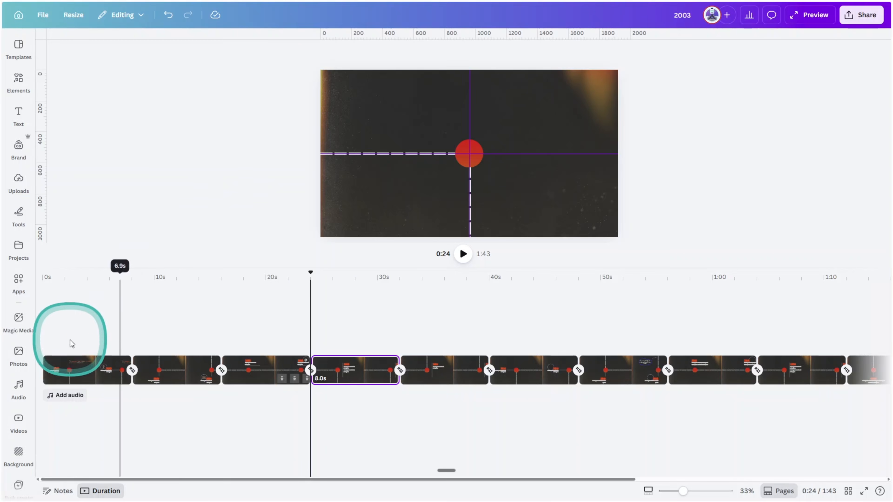
Search the audio library for "sunshine rain"
{"action": "left_click", "coordinate": [18, 387]}
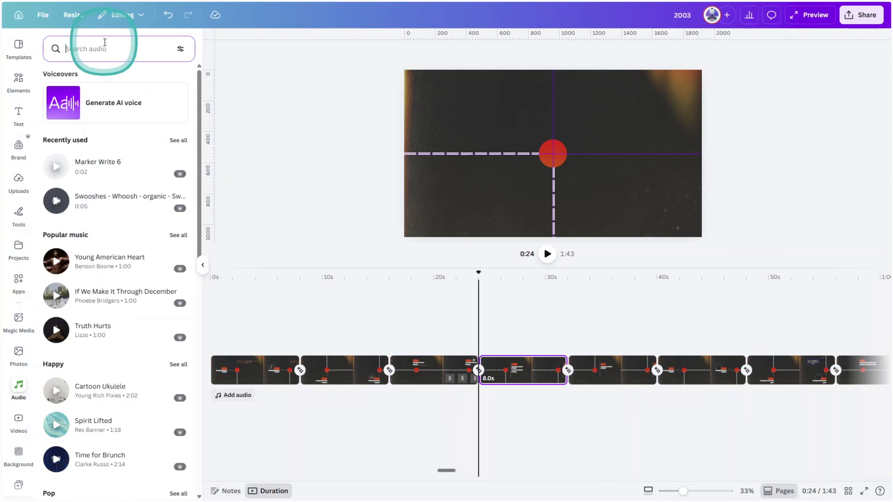
{"action": "type", "text": "sunshine rain"}
{"action": "key", "text": "Return"}
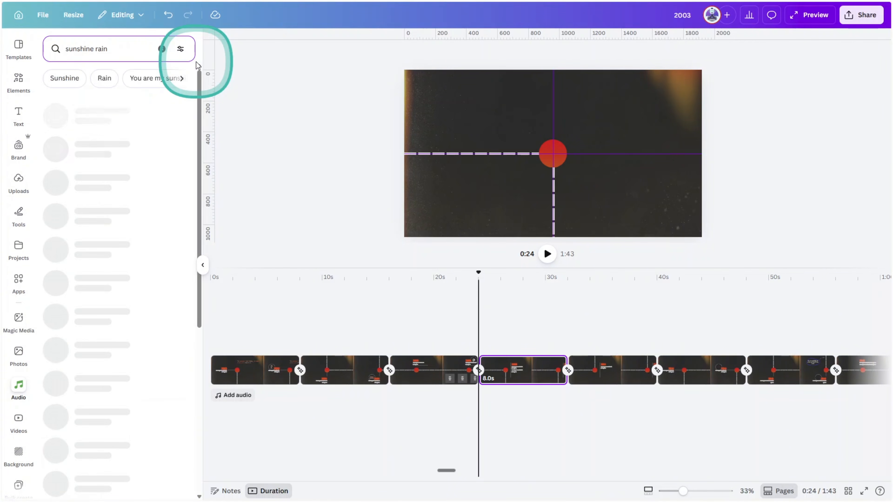